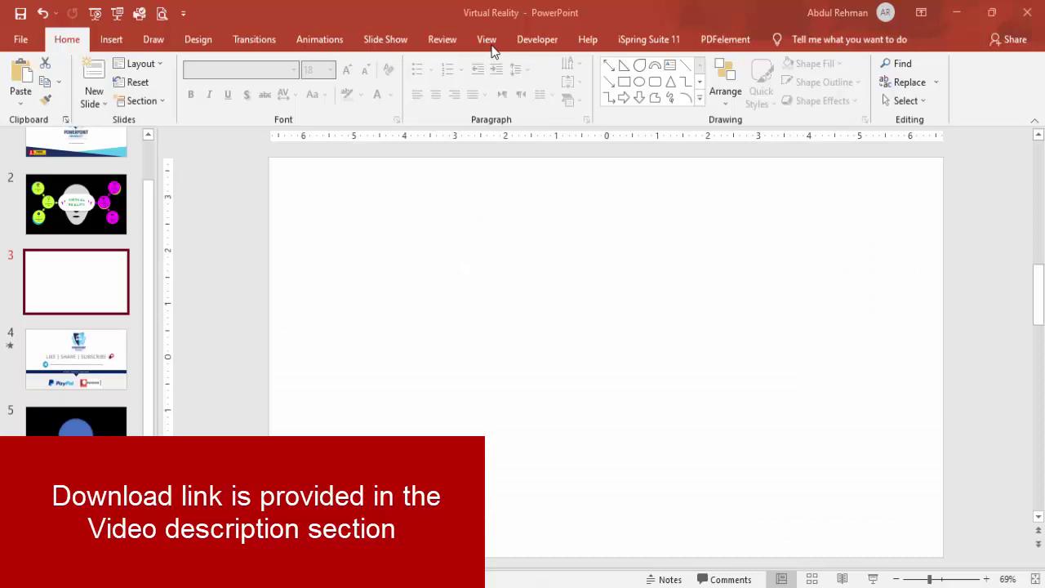
Step: Turn on the centre guides and draw a right triangle above the slide centre
{"action": "left_click", "coordinate": [493, 47]}
{"action": "left_click", "coordinate": [332, 101]}
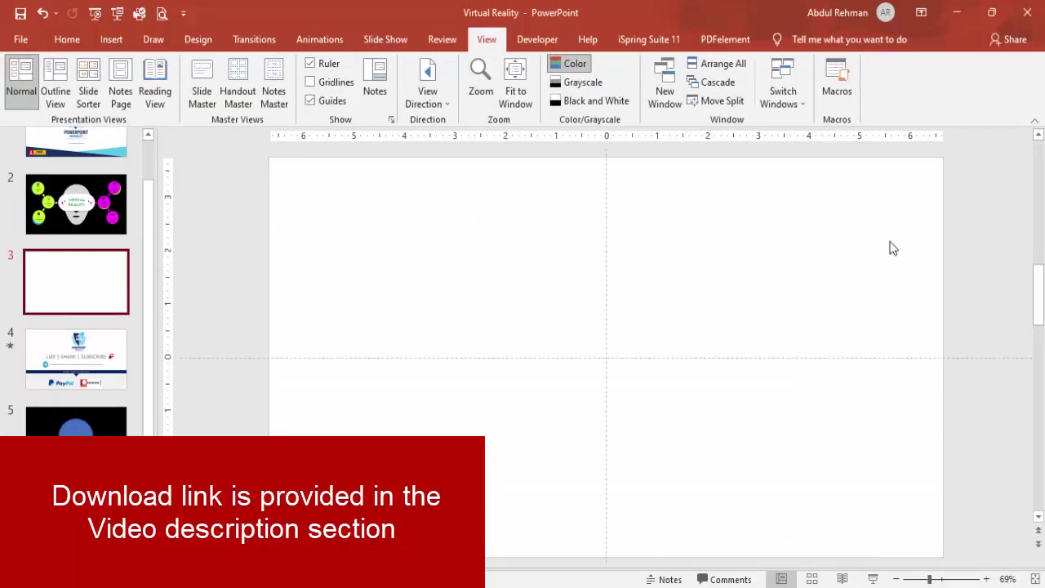
{"action": "left_click", "coordinate": [111, 39]}
{"action": "left_click", "coordinate": [239, 102]}
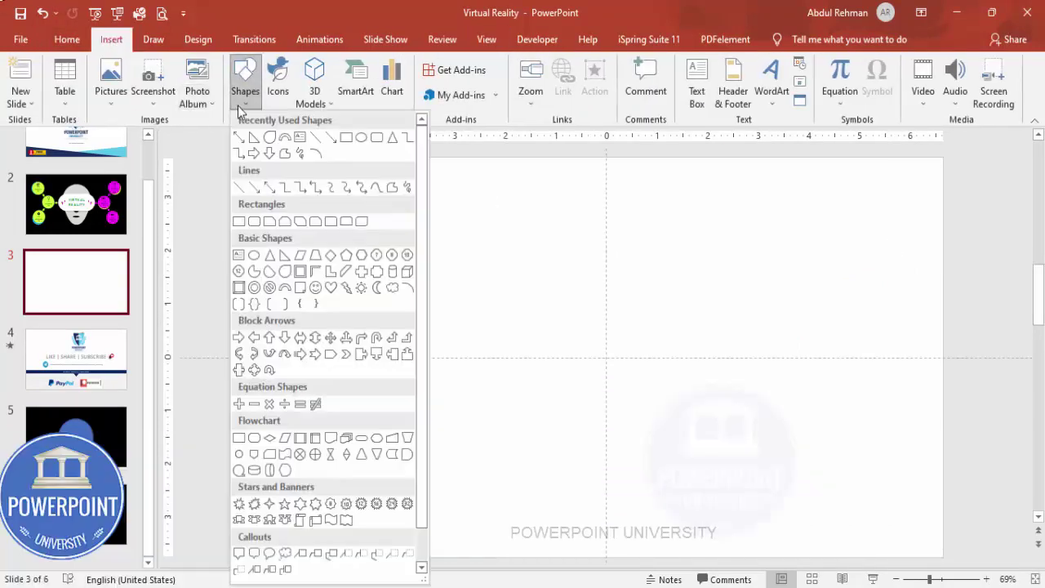
{"action": "left_click", "coordinate": [286, 257]}
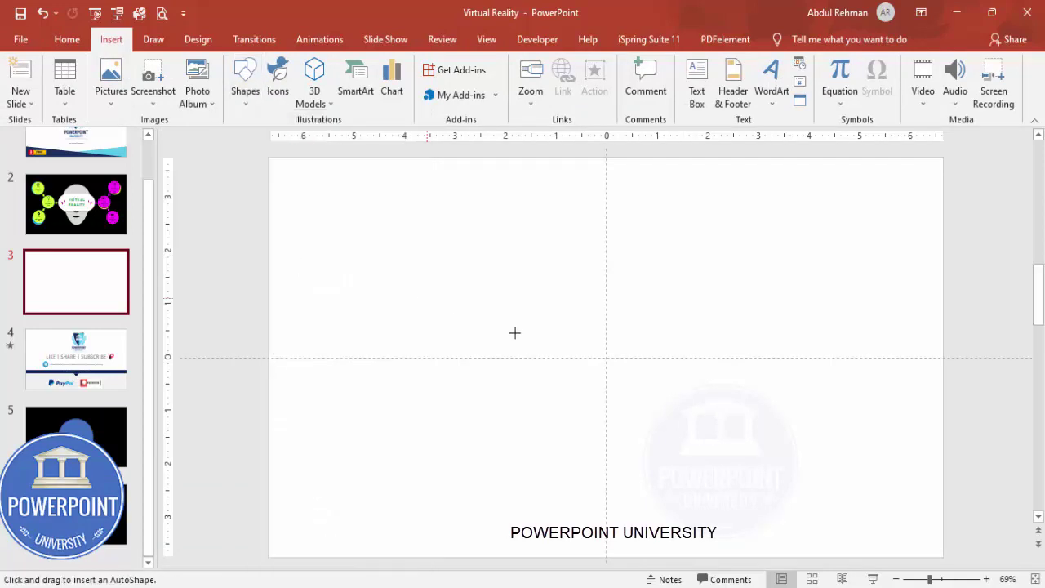
{"action": "left_click_drag", "start_coordinate": [688, 355], "coordinate": [606, 211]}
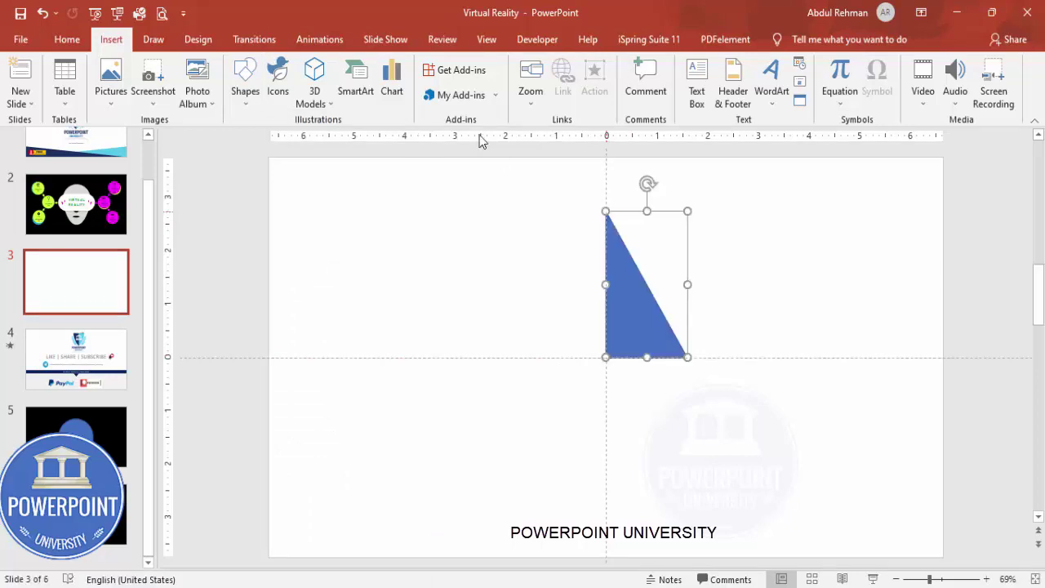
Step: Remove the triangle's outline and flip it vertically
{"action": "left_click", "coordinate": [390, 83]}
{"action": "left_click", "coordinate": [396, 257]}
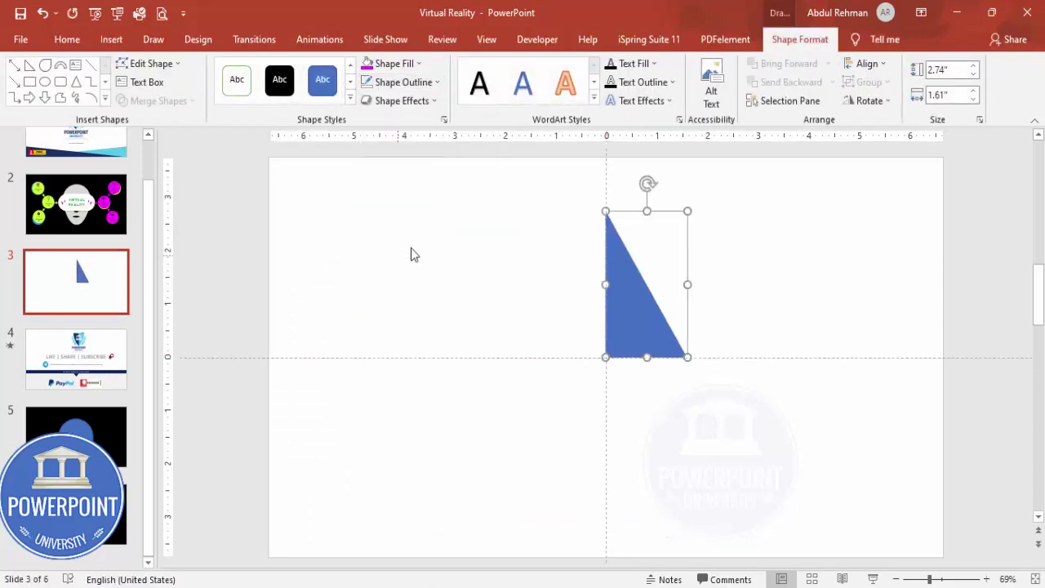
{"action": "left_click", "coordinate": [878, 101]}
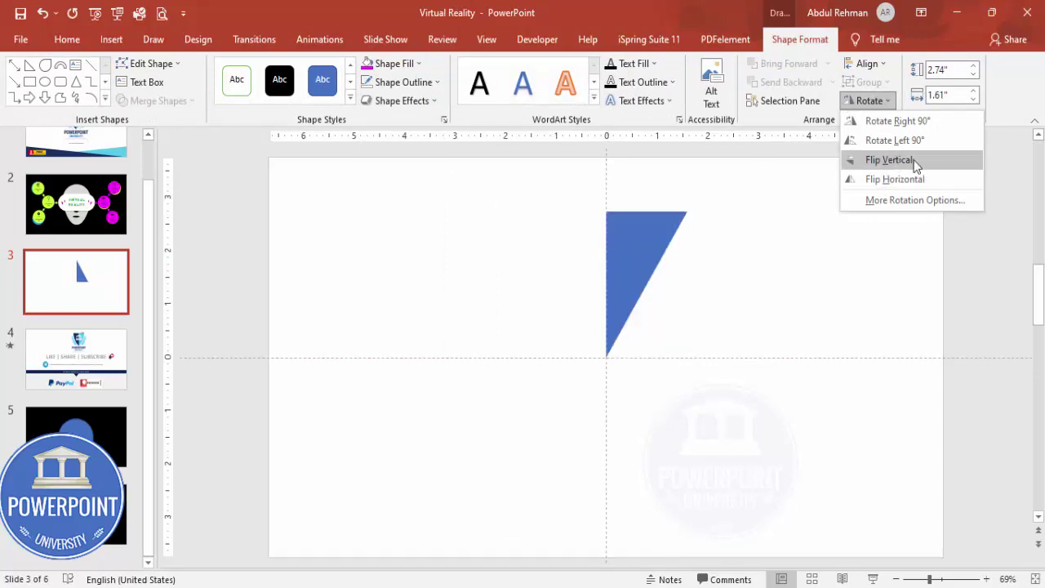
{"action": "left_click", "coordinate": [914, 161]}
Step: Edit the triangle's points to bend its slanted edge into a smooth concave curve
{"action": "right_click", "coordinate": [645, 242]}
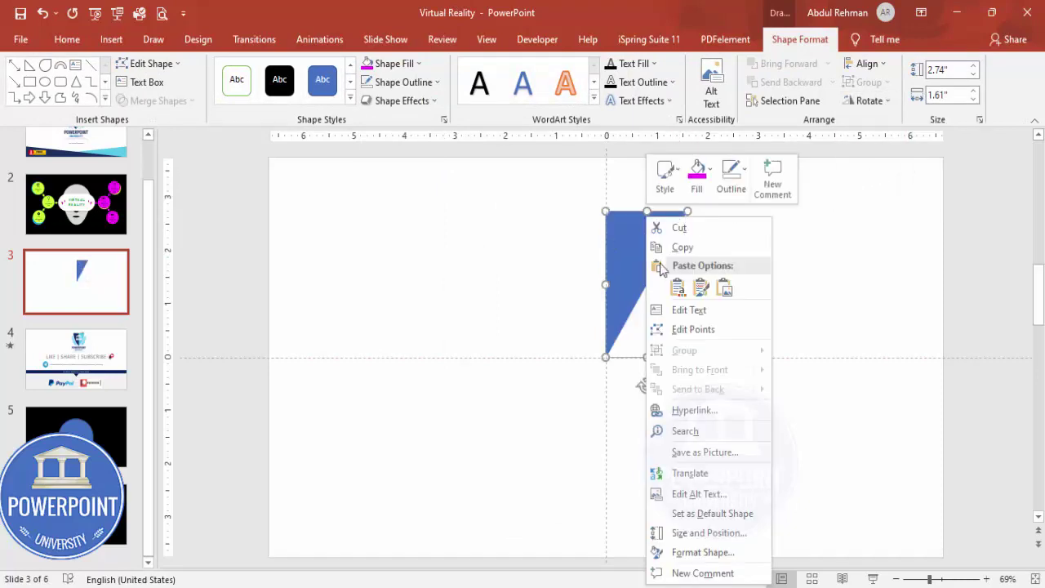
{"action": "left_click", "coordinate": [671, 327]}
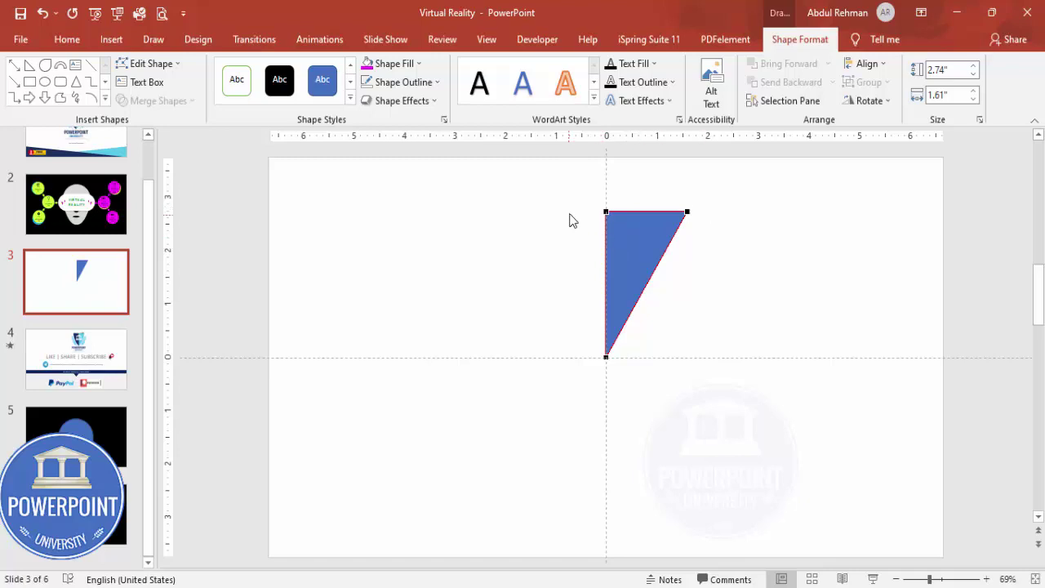
{"action": "left_click", "coordinate": [606, 357]}
{"action": "left_click_drag", "start_coordinate": [632, 308], "coordinate": [657, 356]}
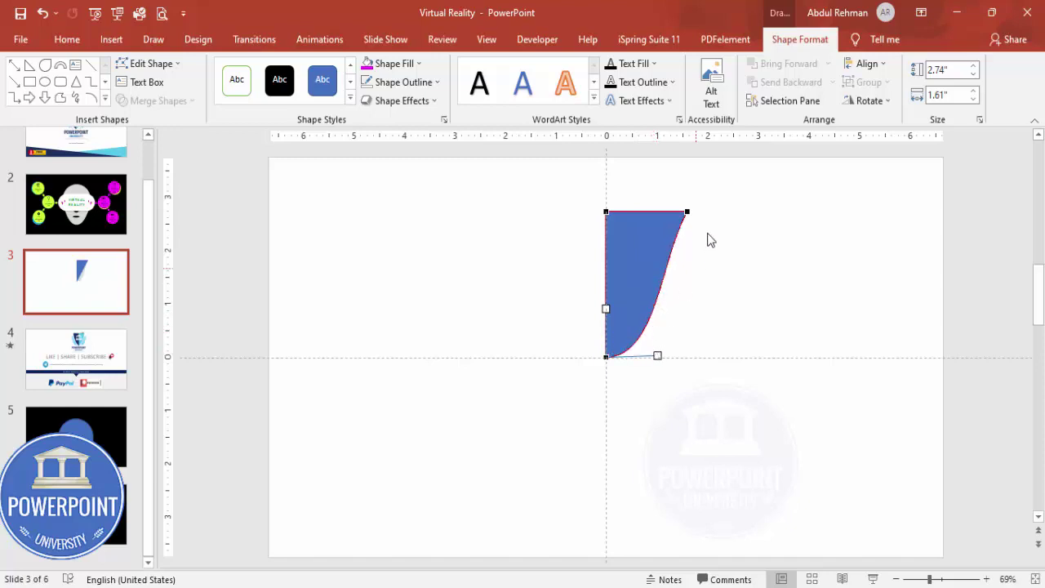
{"action": "left_click", "coordinate": [688, 213]}
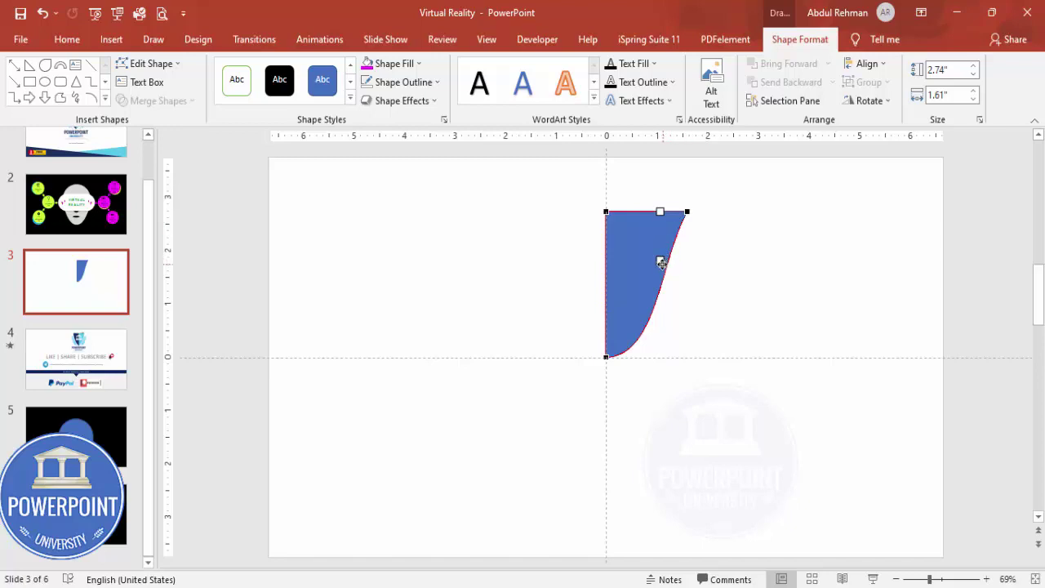
{"action": "left_click_drag", "start_coordinate": [682, 232], "coordinate": [685, 274]}
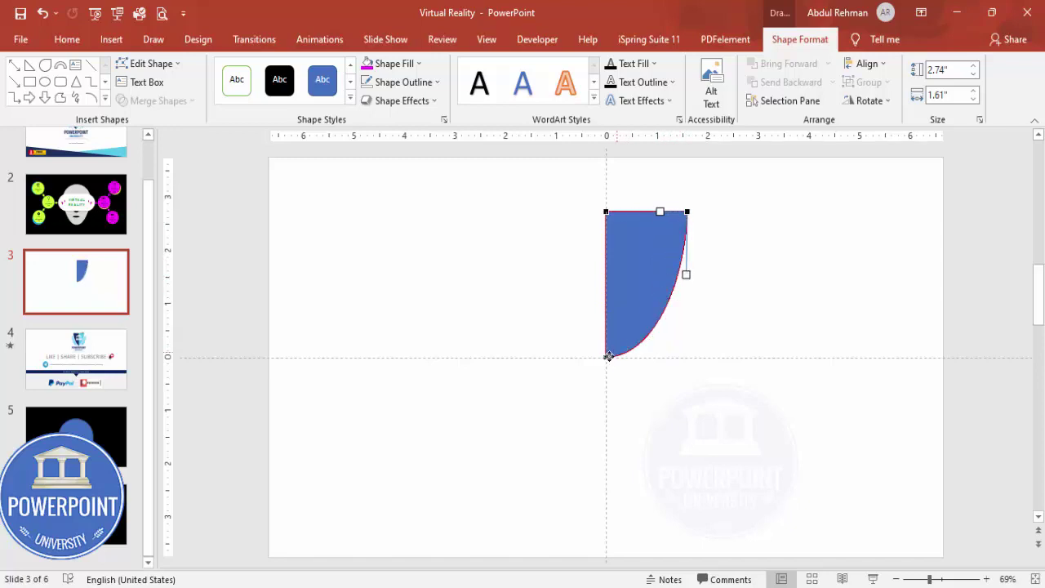
{"action": "left_click_drag", "start_coordinate": [608, 357], "coordinate": [658, 356]}
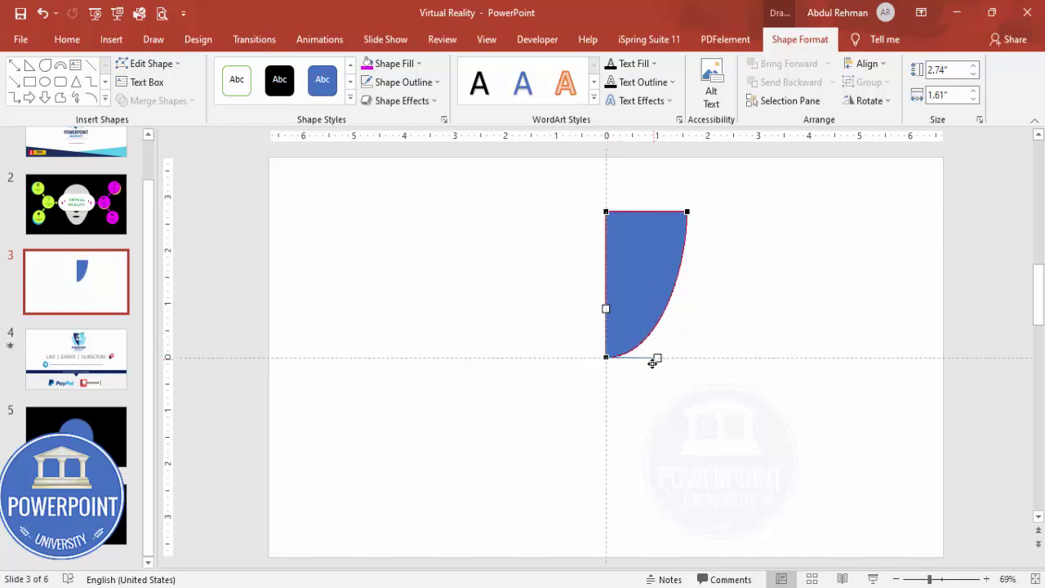
{"action": "left_click", "coordinate": [648, 386]}
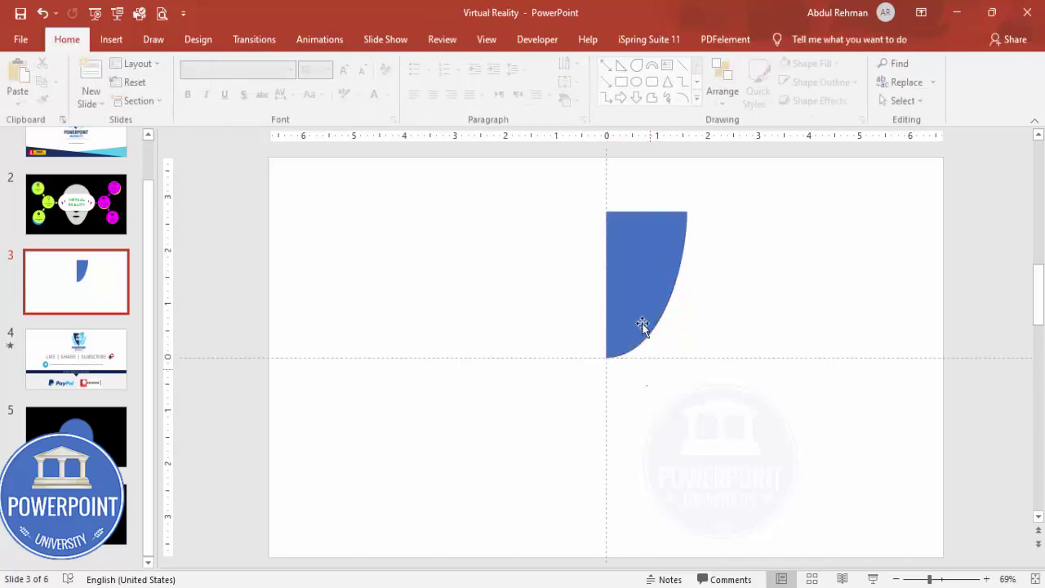
Step: Duplicate the curved half, flip the copy horizontally and butt it against the original
{"action": "left_click", "coordinate": [648, 265]}
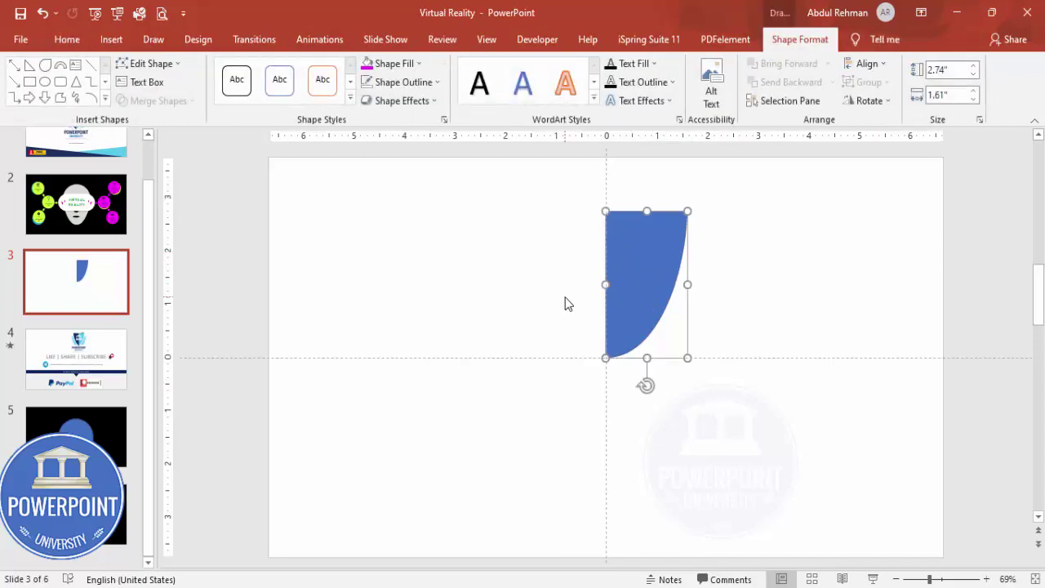
{"action": "left_click_drag", "start_coordinate": [642, 280], "coordinate": [520, 263]}
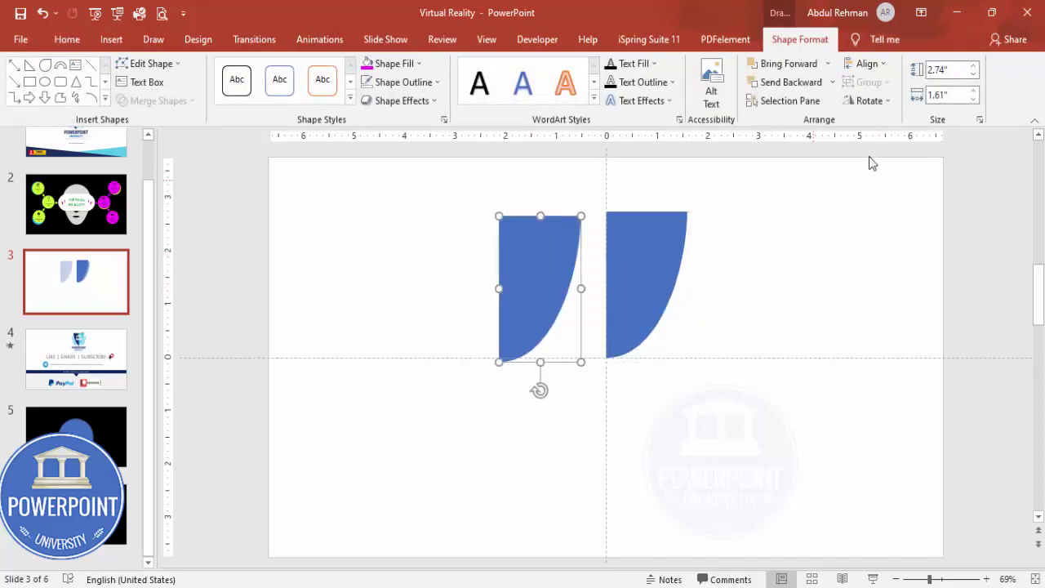
{"action": "left_click", "coordinate": [870, 104]}
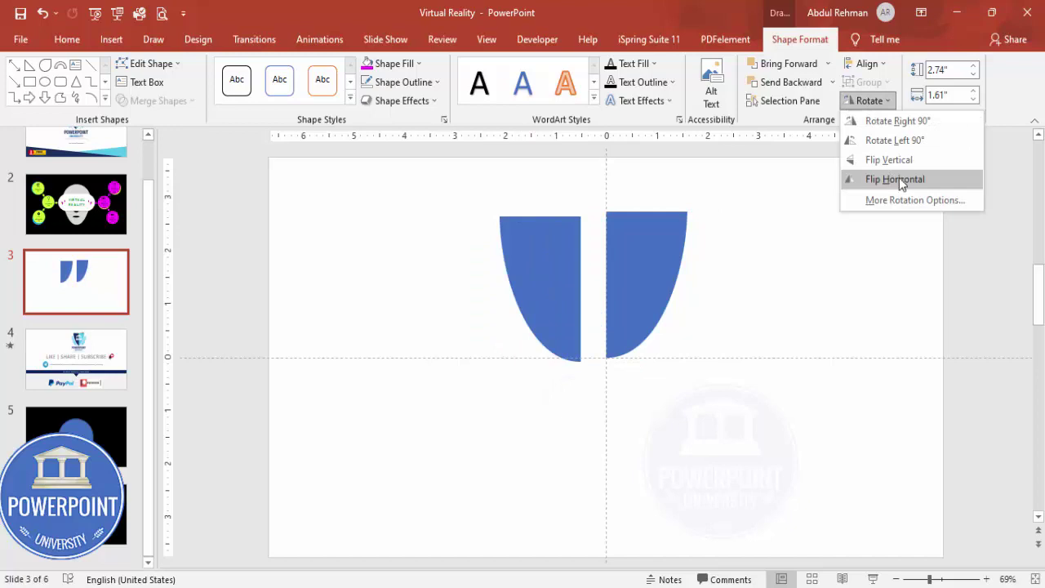
{"action": "left_click", "coordinate": [899, 178]}
{"action": "mouse_move", "coordinate": [569, 267]}
{"action": "left_mouse_down"}
{"action": "mouse_move", "coordinate": [588, 270]}
{"action": "mouse_move", "coordinate": [584, 278]}
{"action": "left_mouse_up"}
Step: Move both joined halves together down below the slide centre
{"action": "left_click", "coordinate": [749, 407]}
{"action": "left_click_drag", "start_coordinate": [753, 408], "coordinate": [459, 172]}
{"action": "left_click_drag", "start_coordinate": [636, 250], "coordinate": [632, 389]}
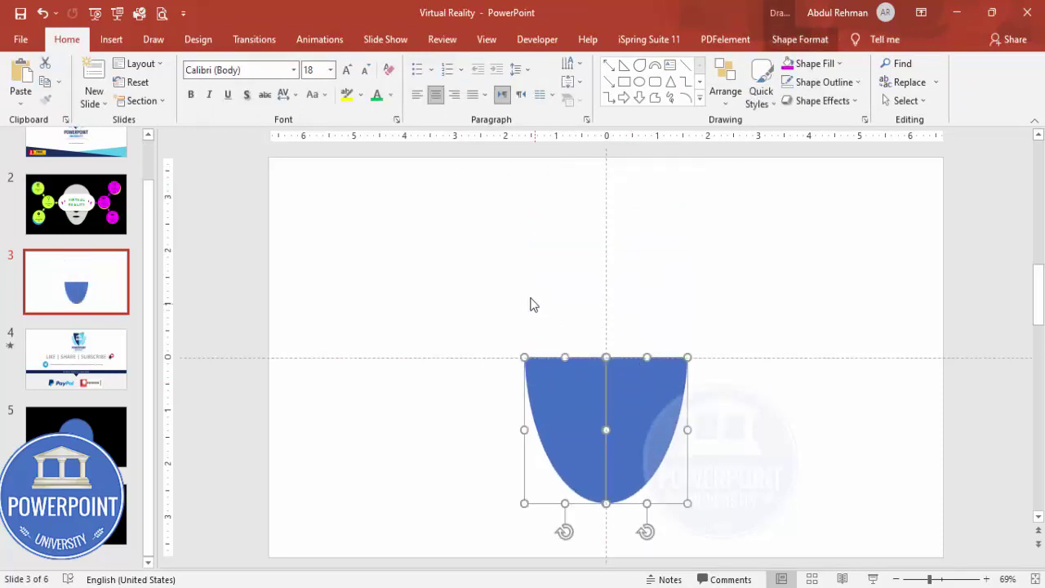
{"action": "left_click", "coordinate": [552, 249]}
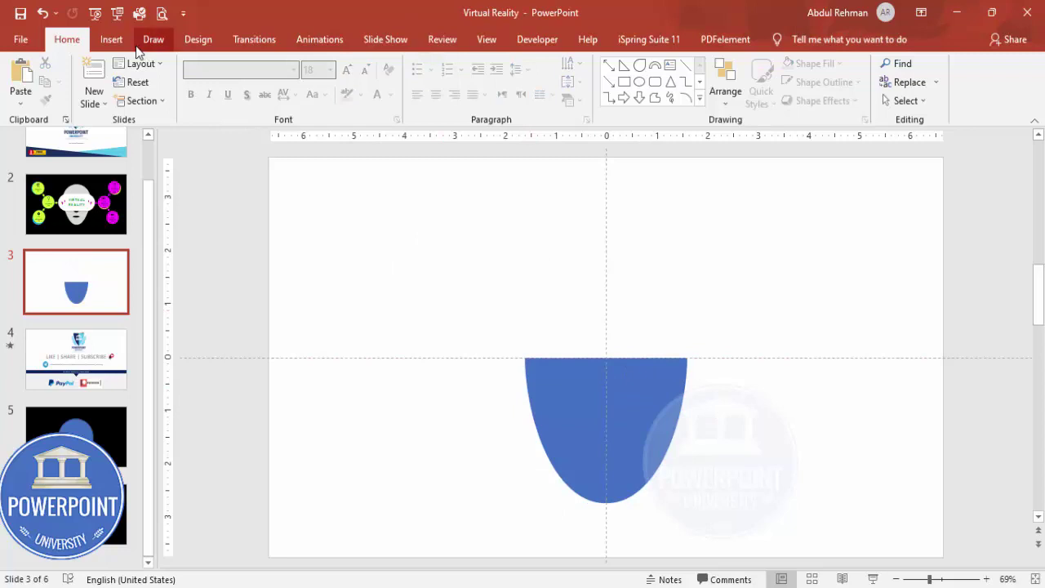
{"action": "left_click", "coordinate": [113, 40]}
Step: Draw a blue oval over the jaw, size it to the jaw width, and zoom to 160%
{"action": "left_click", "coordinate": [245, 86]}
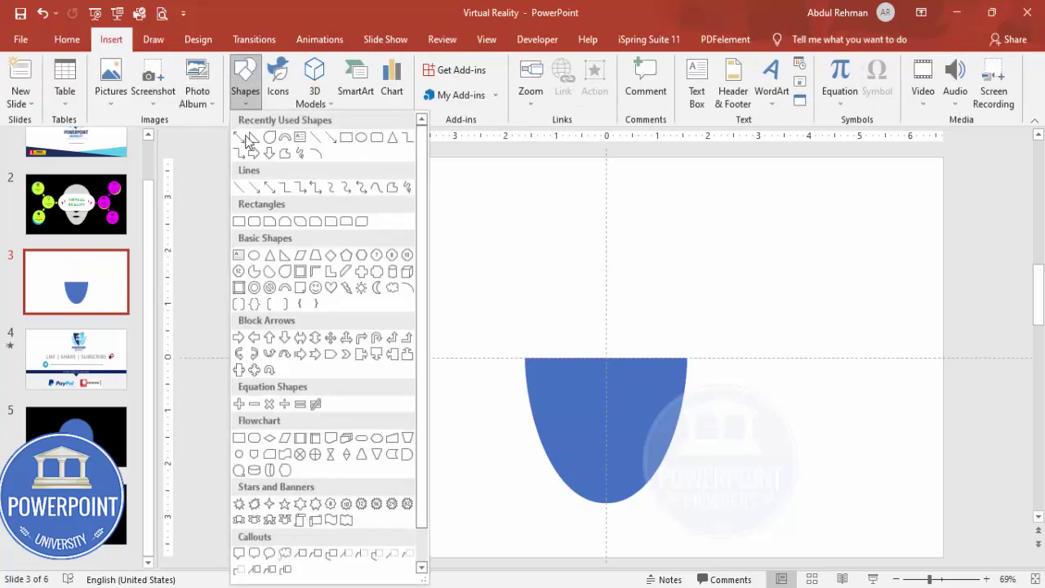
{"action": "left_click", "coordinate": [254, 256]}
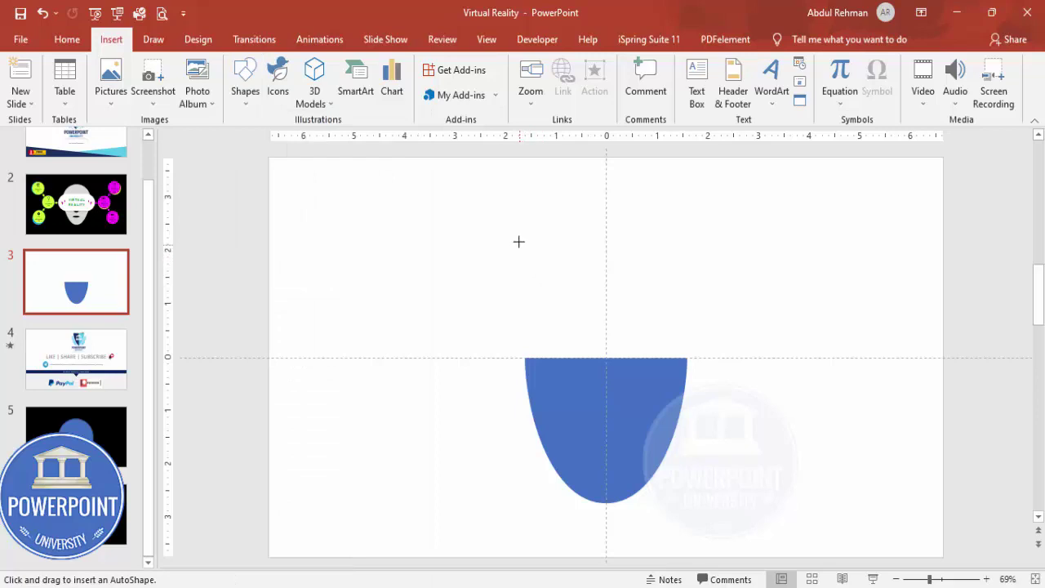
{"action": "left_click_drag", "start_coordinate": [538, 262], "coordinate": [684, 421]}
{"action": "left_click_drag", "start_coordinate": [649, 362], "coordinate": [648, 369]}
{"action": "left_click_drag", "start_coordinate": [535, 268], "coordinate": [525, 259]}
{"action": "key", "text": "Escape"}
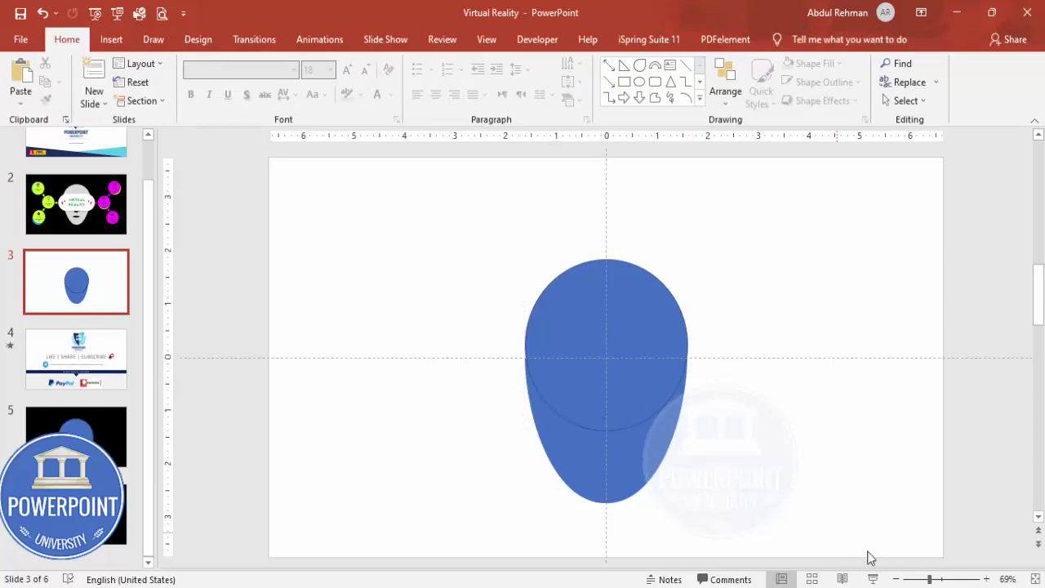
{"action": "left_click", "coordinate": [949, 579]}
Step: Stretch the cap oval from its corners and remove its outline
{"action": "left_click", "coordinate": [478, 417]}
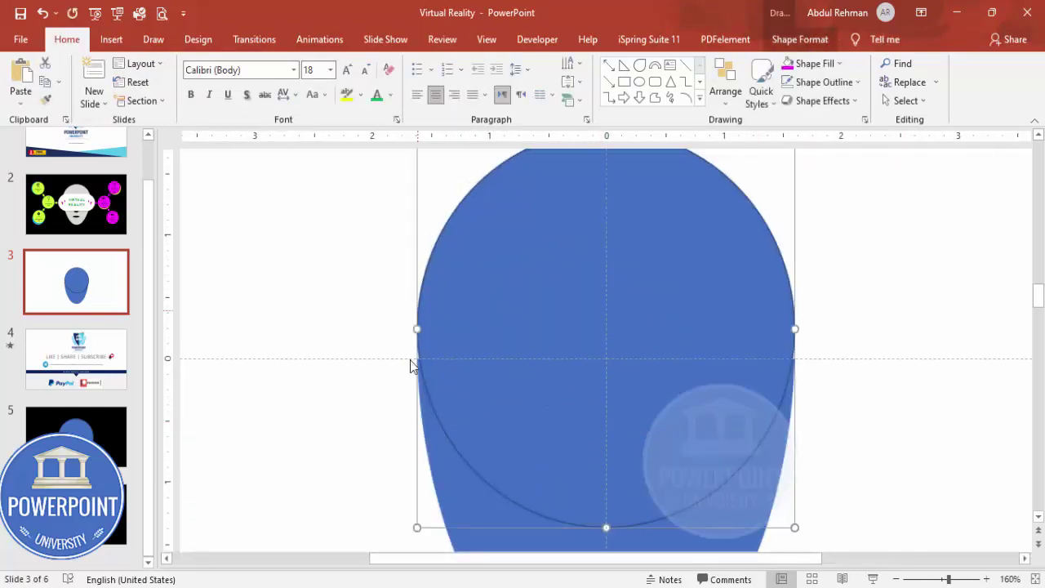
{"action": "left_click_drag", "start_coordinate": [416, 528], "coordinate": [416, 530]}
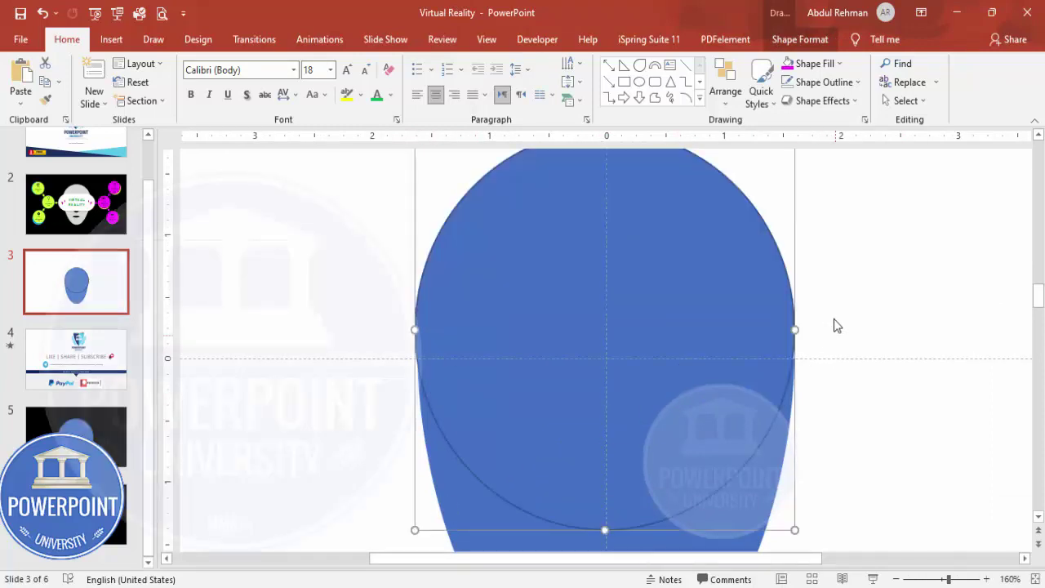
{"action": "scroll", "coordinate": [802, 157], "scroll_direction": "up", "scroll_amount": 1}
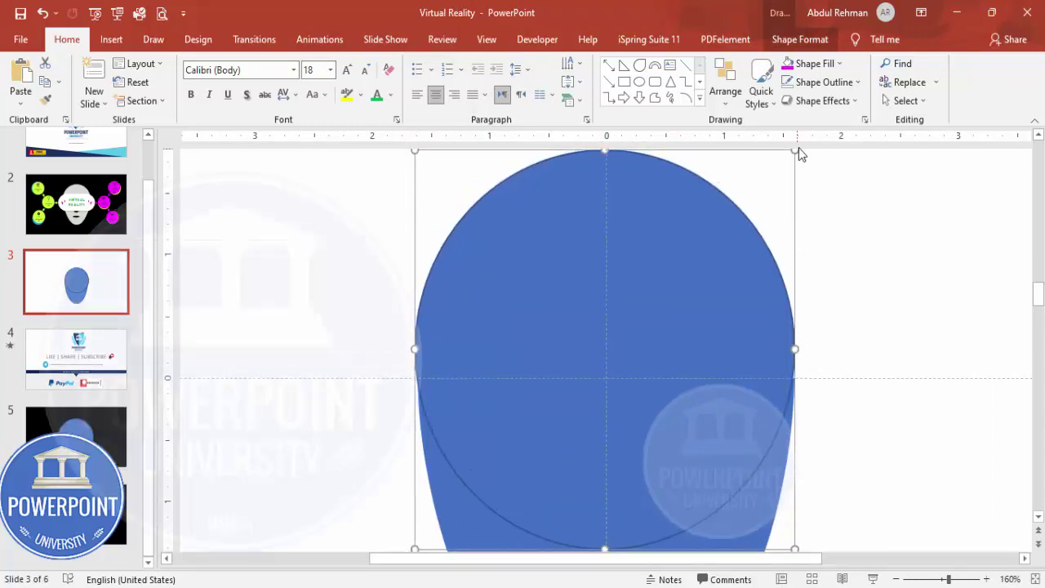
{"action": "left_click_drag", "start_coordinate": [795, 151], "coordinate": [793, 205]}
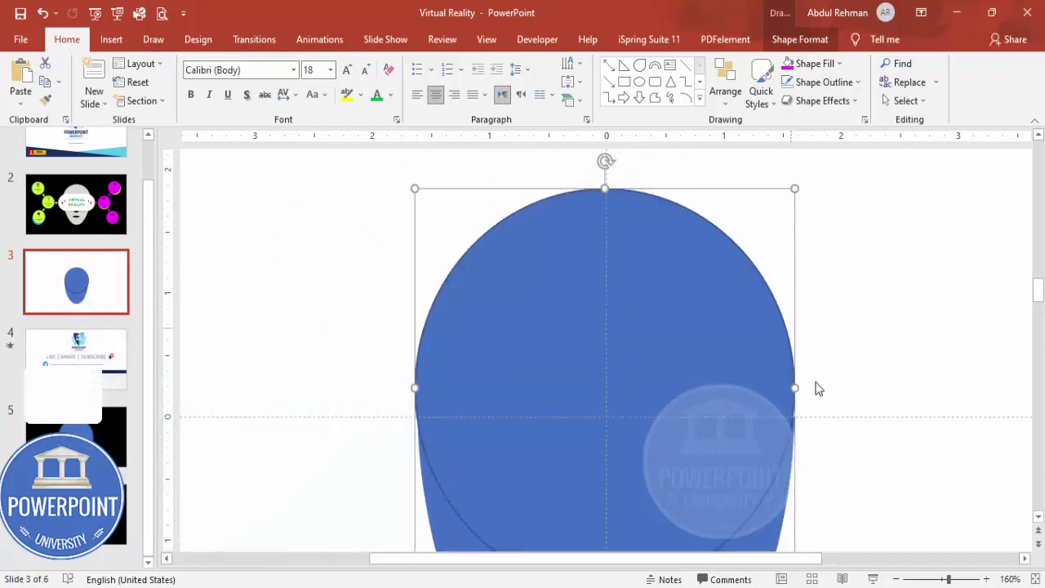
{"action": "left_click", "coordinate": [801, 39]}
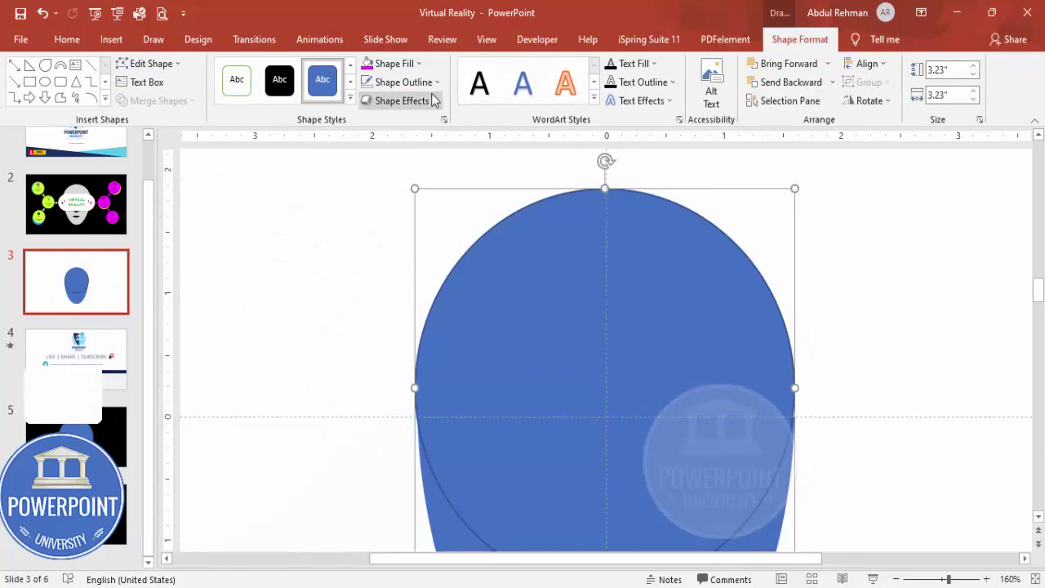
{"action": "left_click", "coordinate": [380, 82]}
{"action": "left_click", "coordinate": [408, 258]}
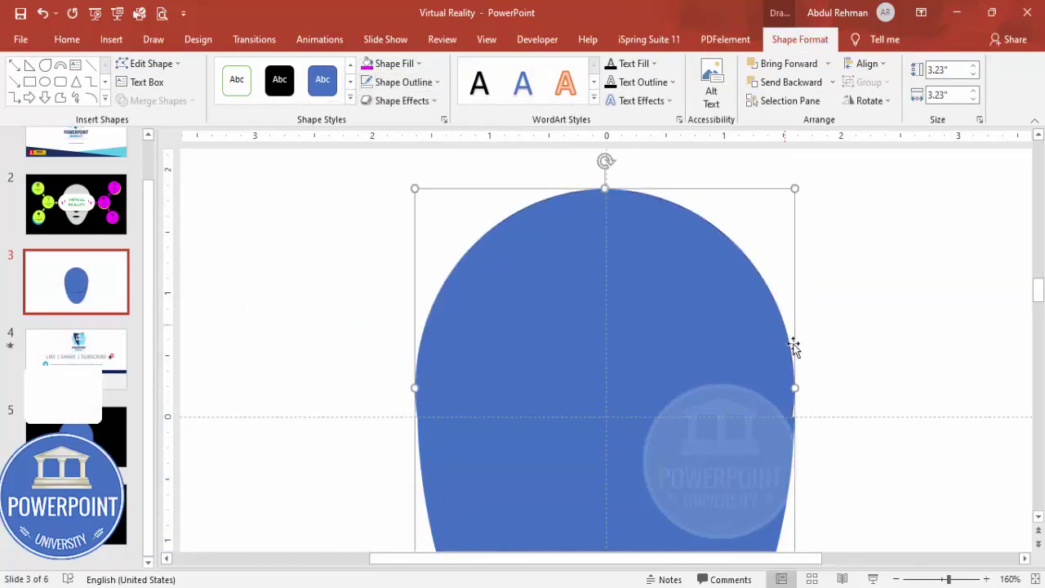
Step: Nudge and resize the cap to 3.23" by 3.26" so its sides sit flush with the chin
{"action": "key", "text": "ctrl+Down"}
{"action": "key", "text": "ctrl+Down"}
{"action": "key", "text": "ctrl+Down"}
{"action": "key", "text": "ctrl+Down"}
{"action": "key", "text": "ctrl+Down"}
{"action": "key", "text": "ctrl+Down"}
{"action": "key", "text": "ctrl+Down"}
{"action": "key", "text": "ctrl+Down"}
{"action": "key", "text": "ctrl+Down"}
{"action": "key", "text": "ctrl+Down"}
{"action": "key", "text": "ctrl+Down"}
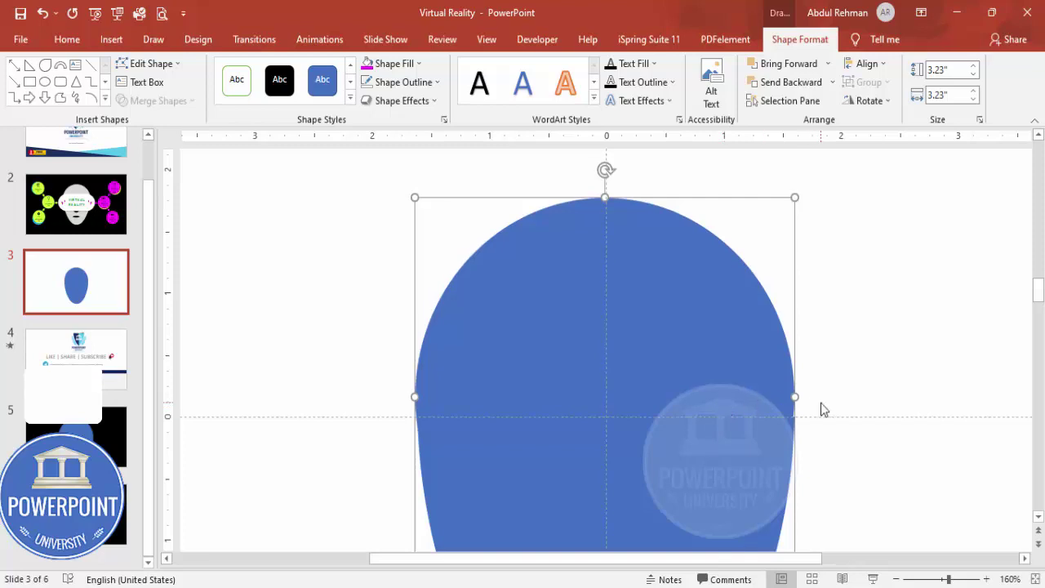
{"action": "left_click_drag", "start_coordinate": [795, 397], "coordinate": [797, 396]}
{"action": "key", "text": "ctrl+Up"}
{"action": "key", "text": "ctrl+Up"}
{"action": "key", "text": "ctrl+Up"}
{"action": "key", "text": "ctrl+Up"}
{"action": "key", "text": "ctrl+Up"}
{"action": "key", "text": "ctrl+Up"}
{"action": "key", "text": "ctrl+Up"}
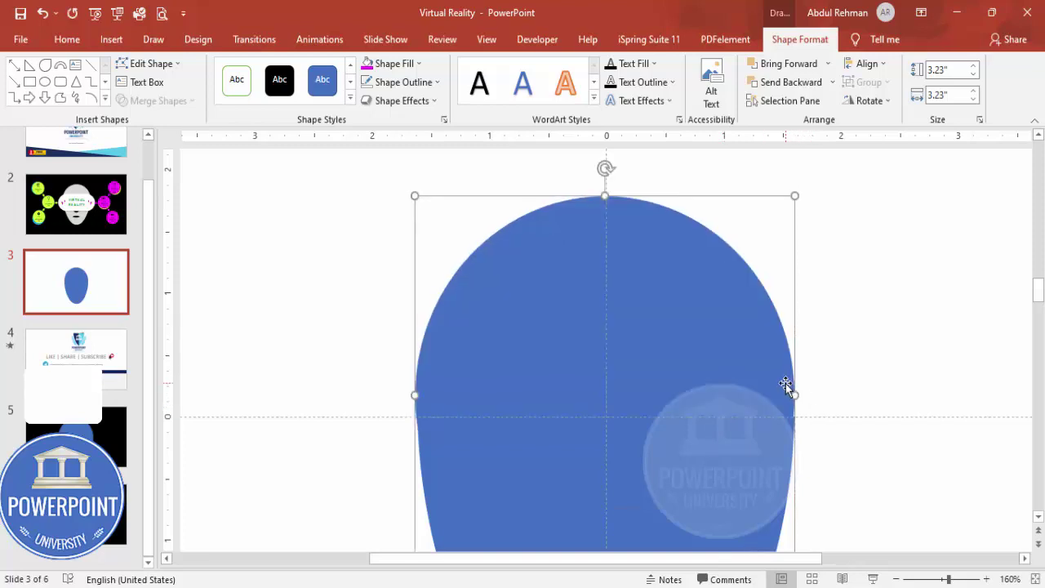
{"action": "left_click_drag", "start_coordinate": [798, 394], "coordinate": [795, 393]}
{"action": "left_click_drag", "start_coordinate": [414, 391], "coordinate": [415, 389]}
{"action": "left_click_drag", "start_coordinate": [534, 381], "coordinate": [548, 402]}
{"action": "left_click_drag", "start_coordinate": [797, 416], "coordinate": [794, 417]}
{"action": "key", "text": "Escape"}
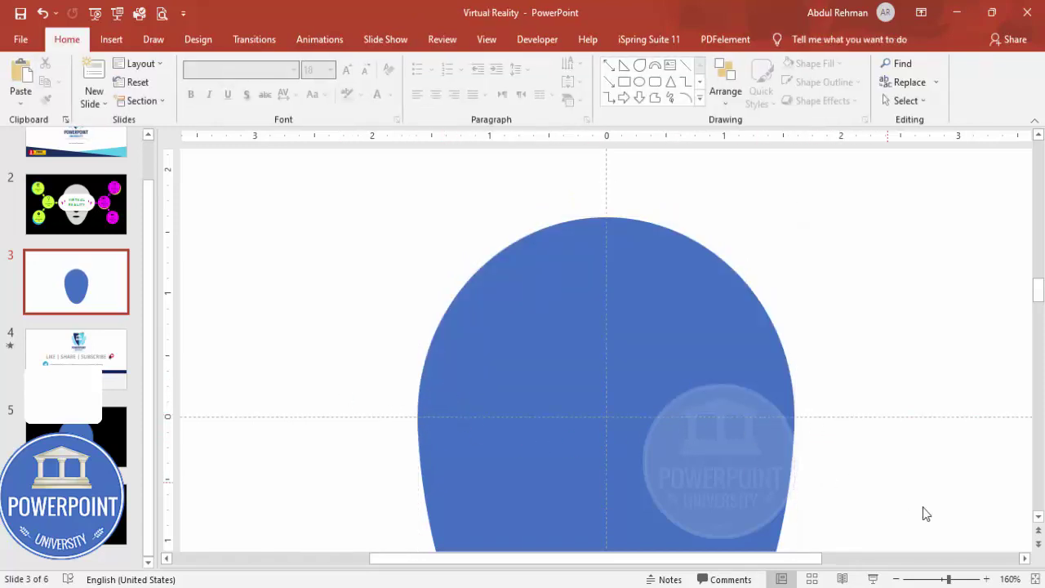
{"action": "left_click", "coordinate": [1027, 579]}
Step: Union both blue pieces into a single egg-shaped head
{"action": "left_click_drag", "start_coordinate": [423, 239], "coordinate": [808, 571]}
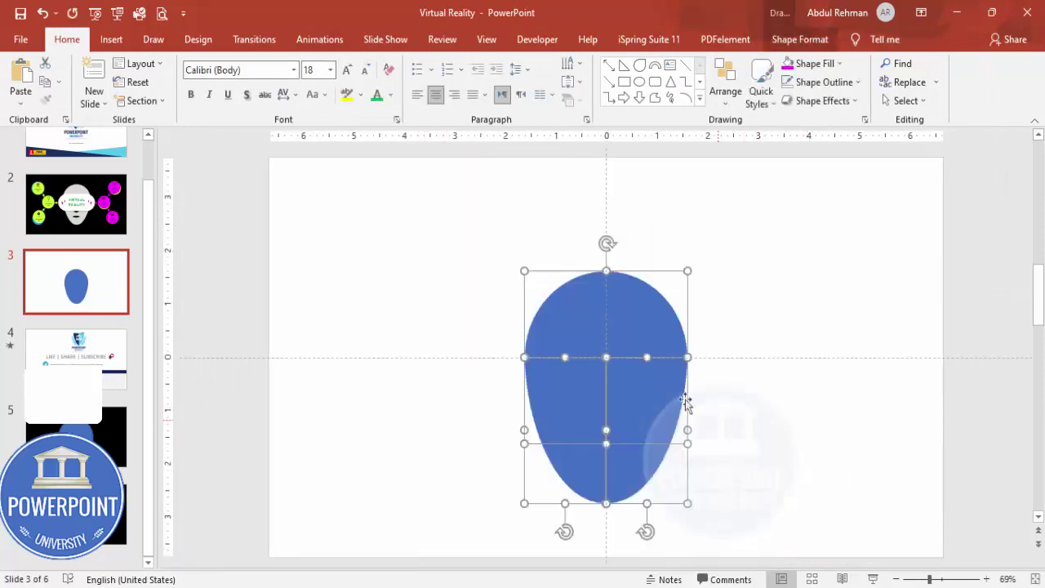
{"action": "left_click", "coordinate": [799, 40]}
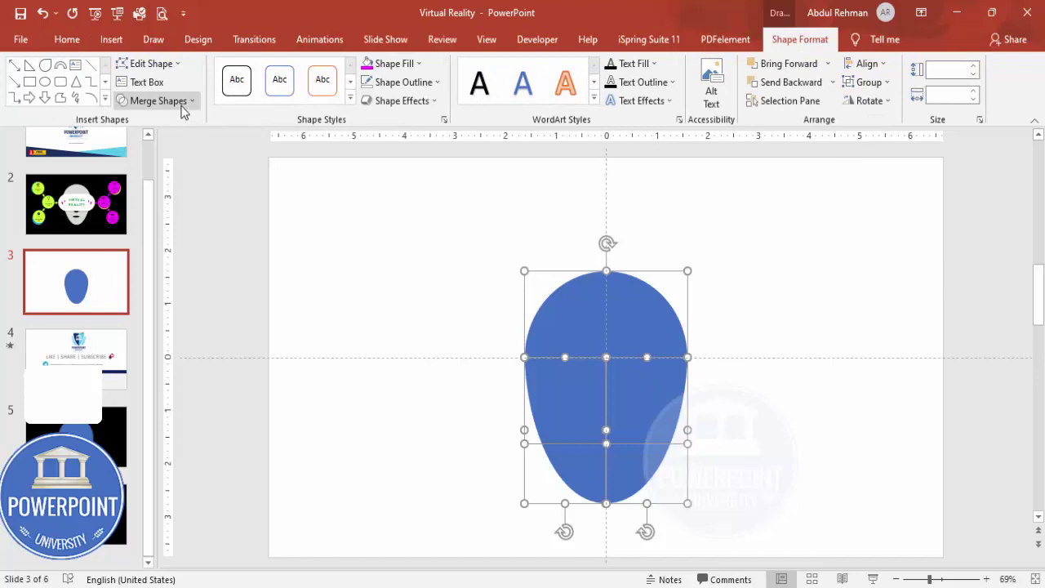
{"action": "left_click", "coordinate": [181, 104]}
{"action": "left_click", "coordinate": [165, 118]}
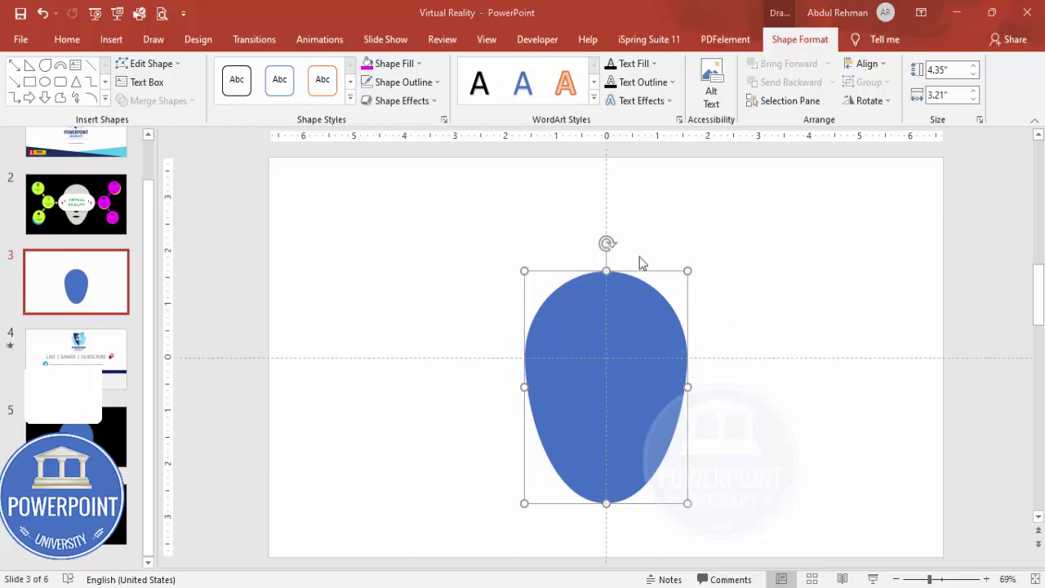
Step: Bring up the Format Background pane and its colour choices for slide 3
{"action": "left_click", "coordinate": [788, 260]}
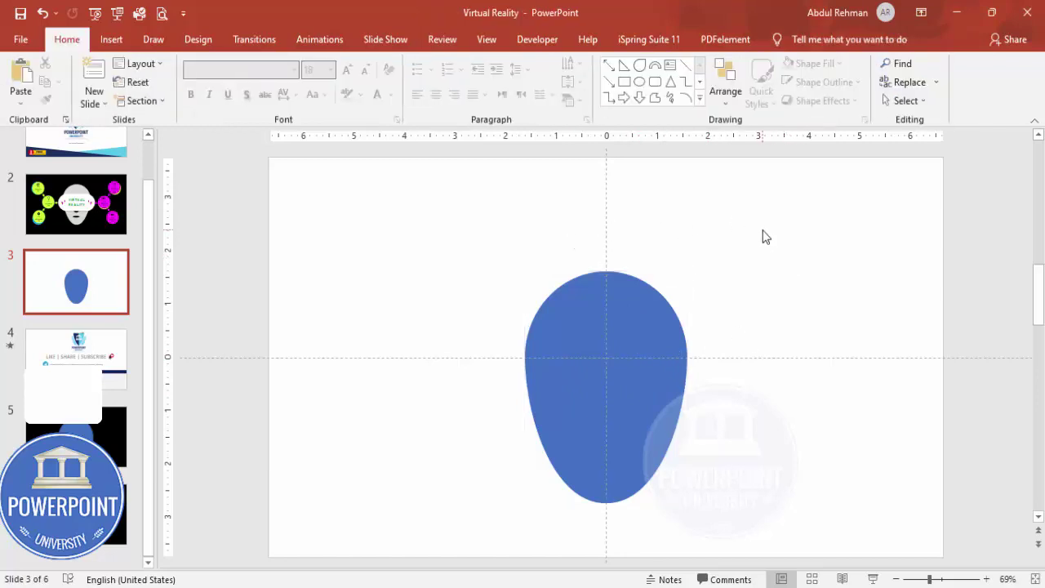
{"action": "right_click", "coordinate": [727, 225]}
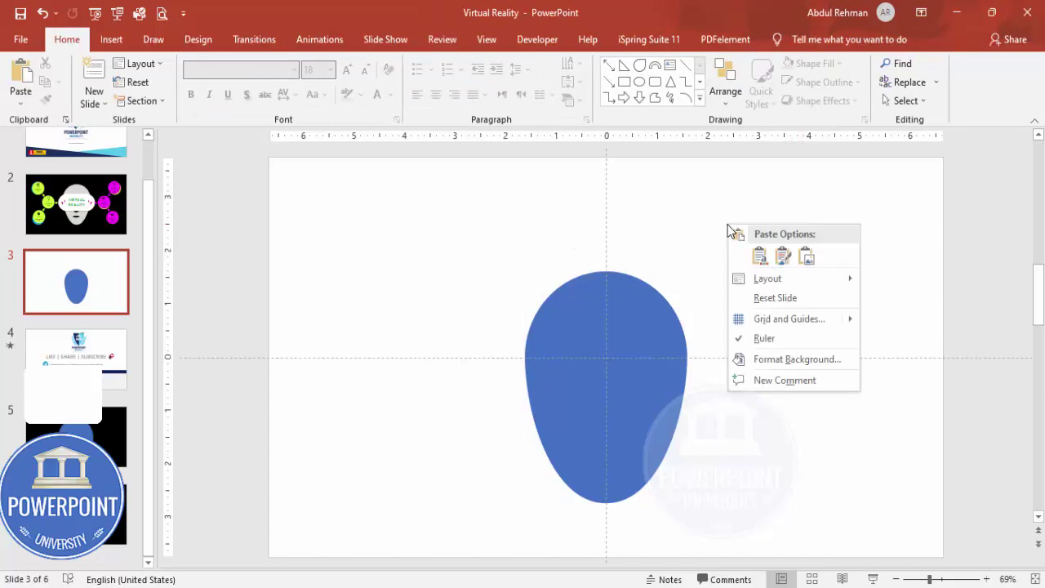
{"action": "left_click", "coordinate": [814, 361]}
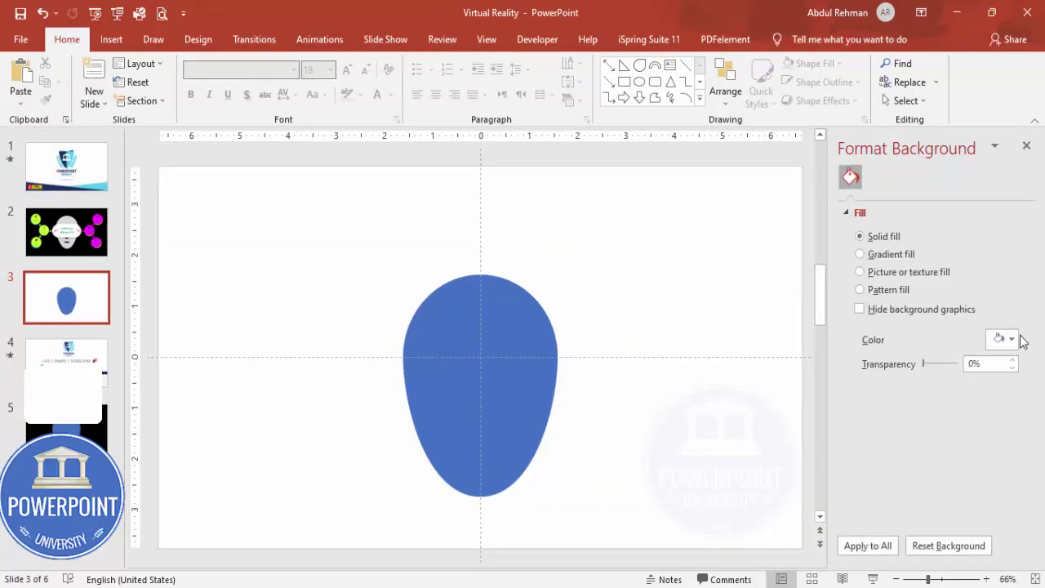
{"action": "left_click", "coordinate": [1012, 340]}
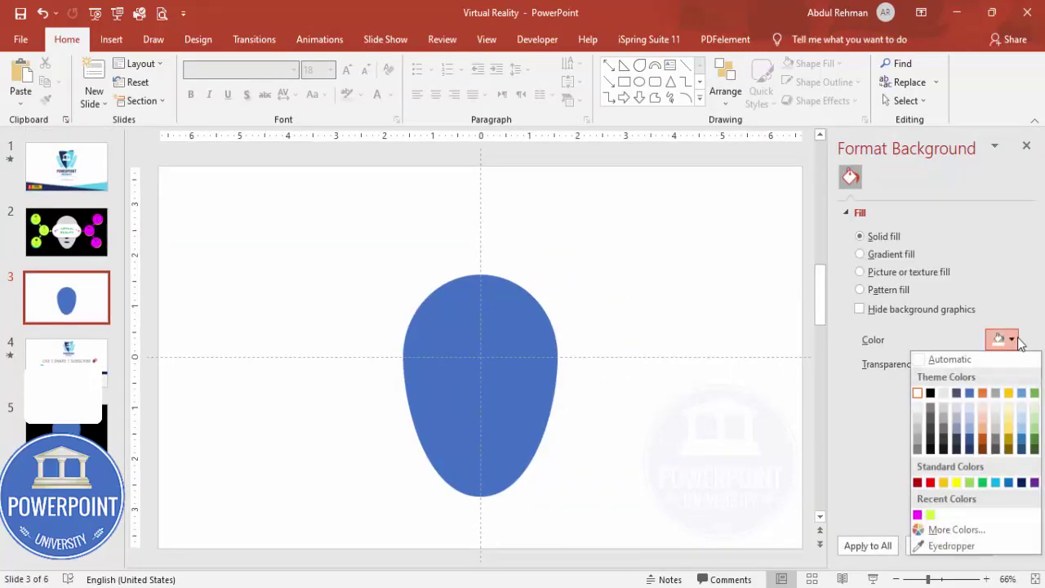
Step: Set the slide background to black, fill the head light grey and move it slightly up
{"action": "left_click", "coordinate": [930, 394]}
{"action": "left_click", "coordinate": [508, 349]}
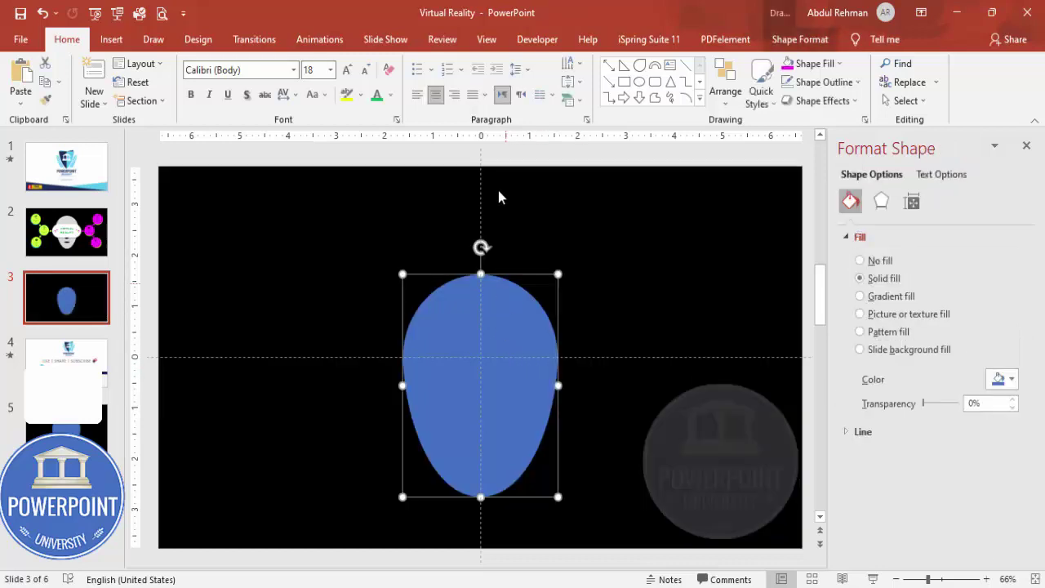
{"action": "left_click", "coordinate": [821, 41]}
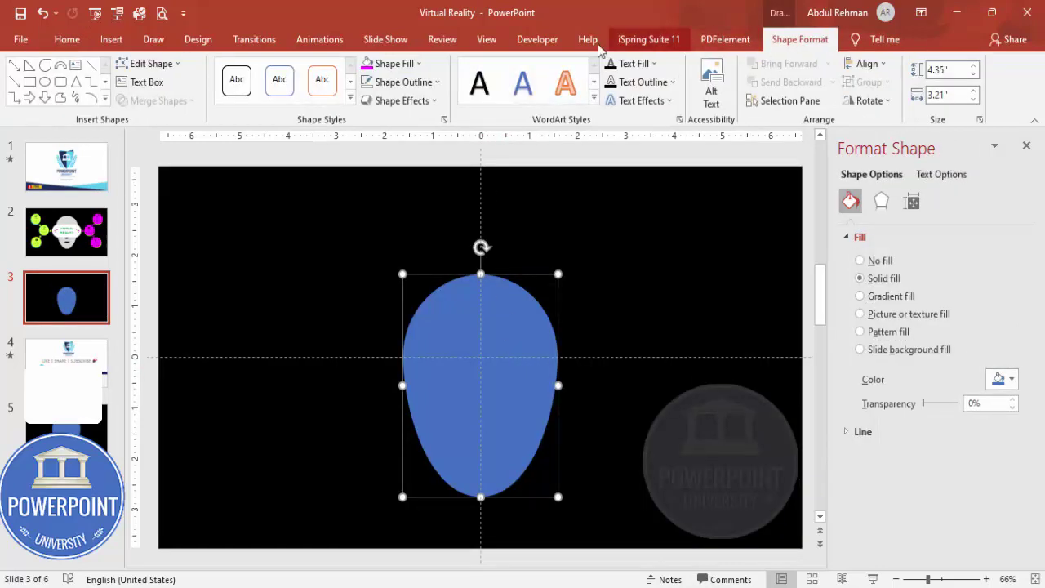
{"action": "left_click", "coordinate": [419, 64]}
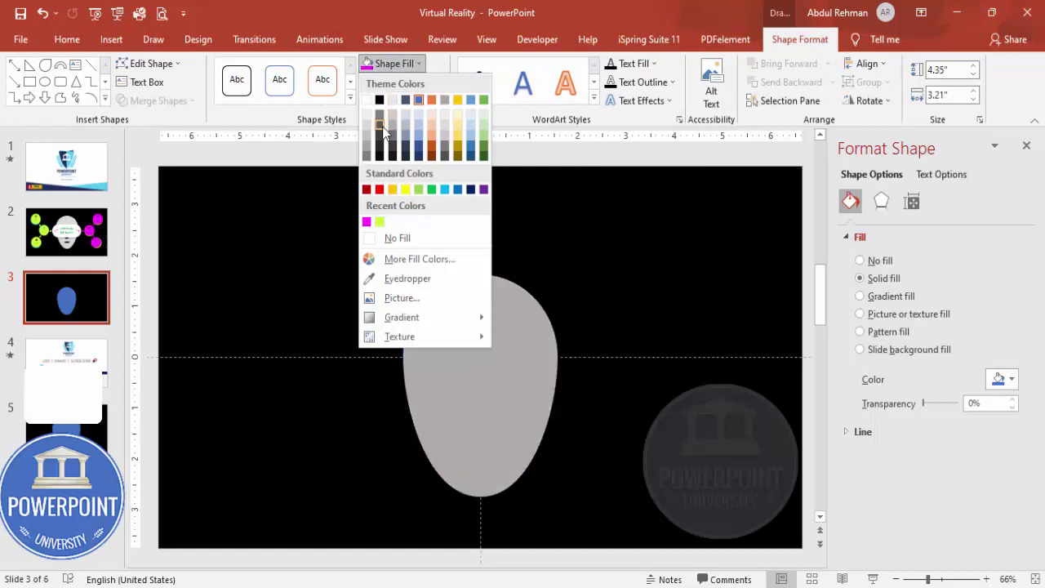
{"action": "left_click", "coordinate": [365, 130]}
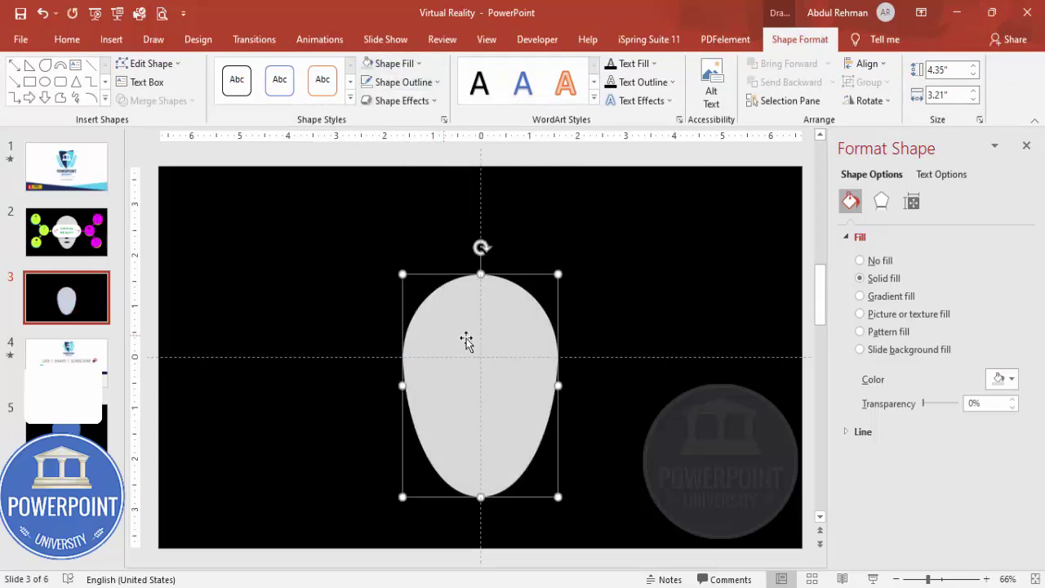
{"action": "mouse_move", "coordinate": [474, 328]}
{"action": "left_mouse_down"}
{"action": "mouse_move", "coordinate": [473, 315]}
{"action": "mouse_move", "coordinate": [481, 329]}
{"action": "mouse_move", "coordinate": [486, 322]}
{"action": "left_mouse_up"}
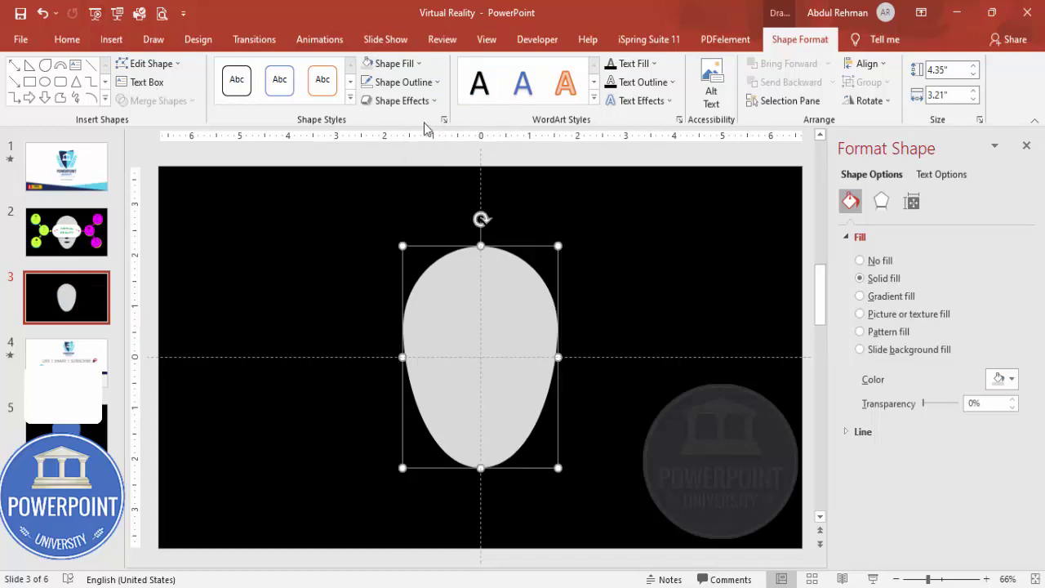
{"action": "left_click", "coordinate": [329, 215]}
Step: Draw a rounded rectangle across the upper face of the grey head
{"action": "left_click", "coordinate": [111, 40]}
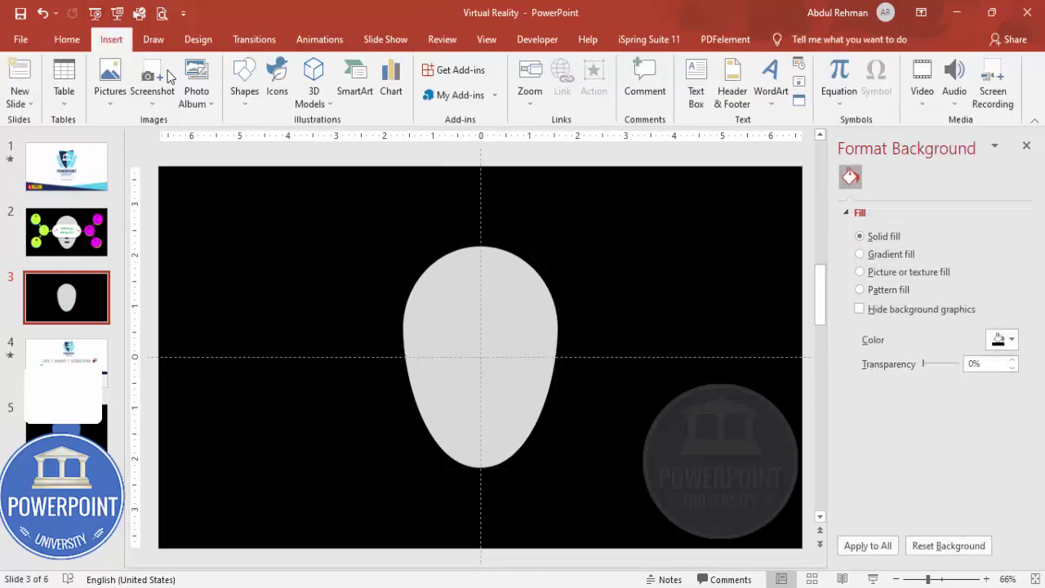
{"action": "left_click", "coordinate": [245, 86]}
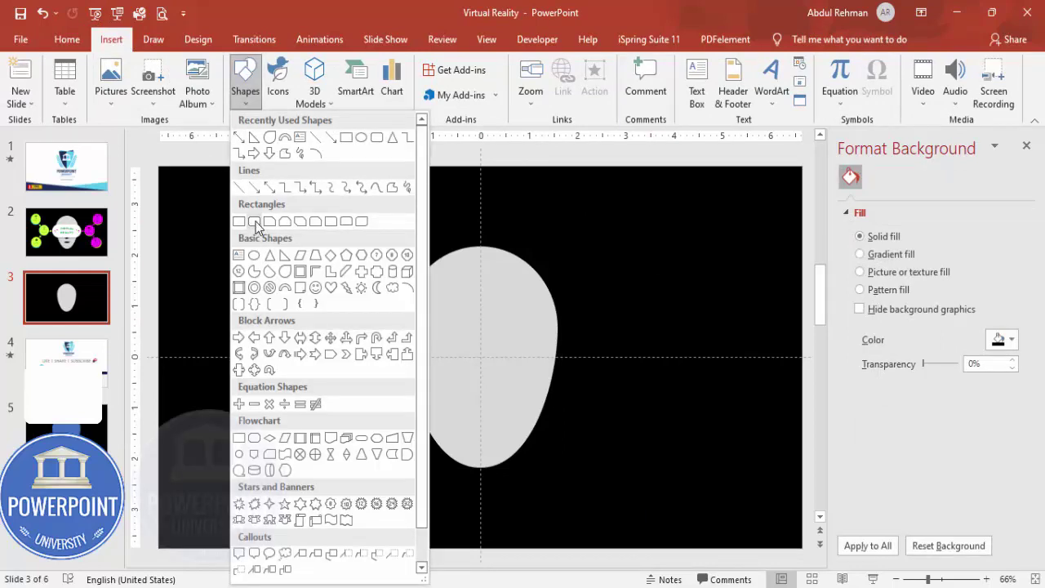
{"action": "left_click", "coordinate": [254, 221]}
{"action": "left_click_drag", "start_coordinate": [375, 304], "coordinate": [571, 385]}
{"action": "left_click_drag", "start_coordinate": [392, 306], "coordinate": [435, 309]}
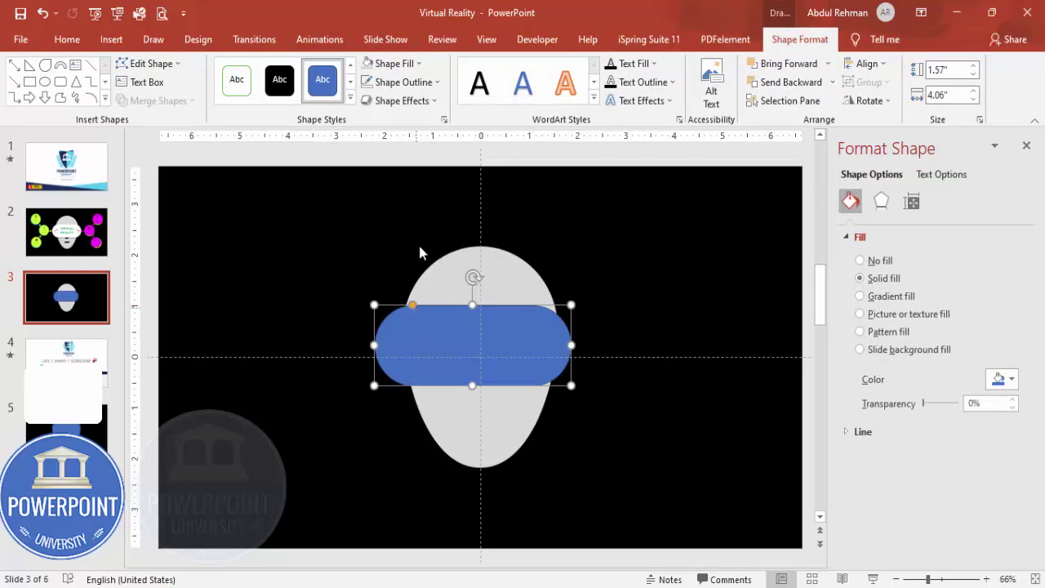
Step: Remove the rectangle's outline, fill it white and nudge it up and right
{"action": "left_click", "coordinate": [404, 81]}
{"action": "left_click", "coordinate": [432, 257]}
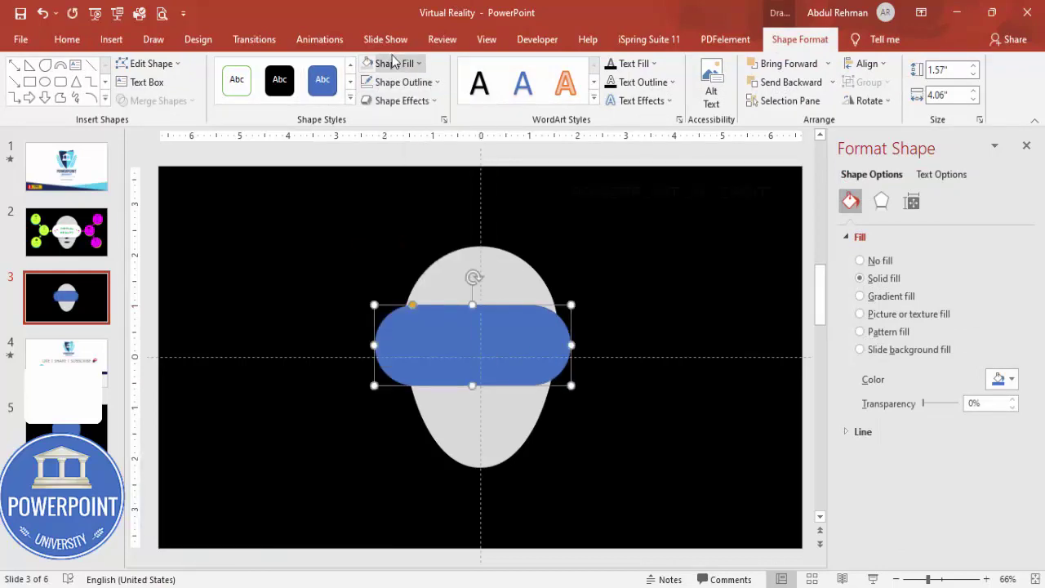
{"action": "left_click", "coordinate": [390, 63]}
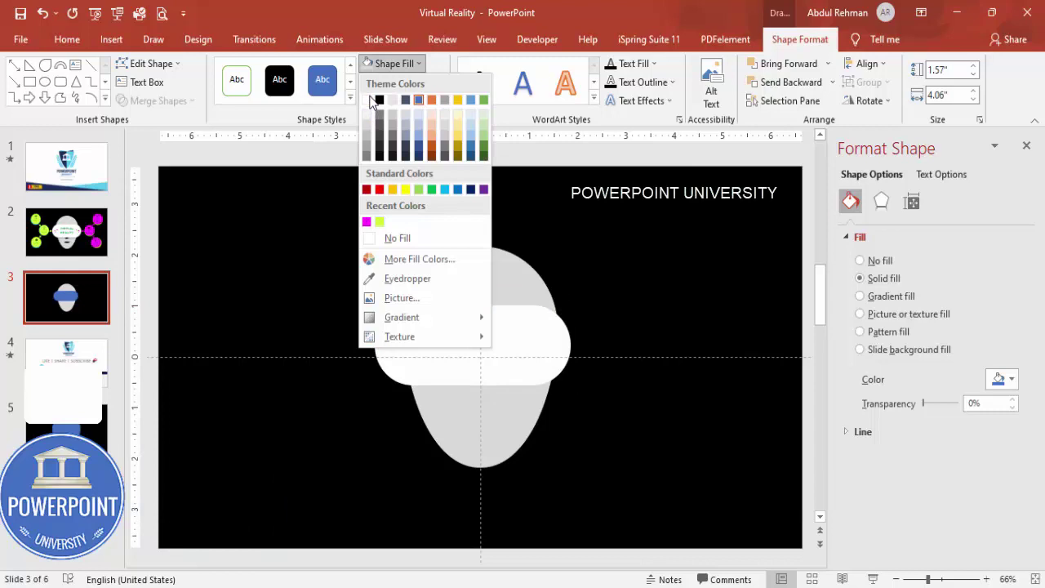
{"action": "left_click", "coordinate": [365, 99]}
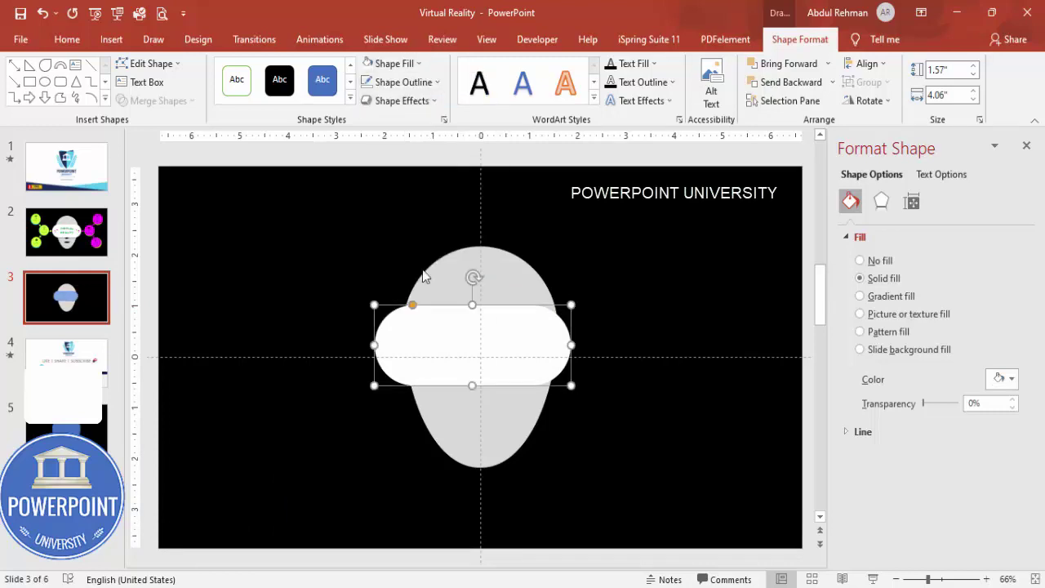
{"action": "left_click_drag", "start_coordinate": [496, 341], "coordinate": [506, 334]}
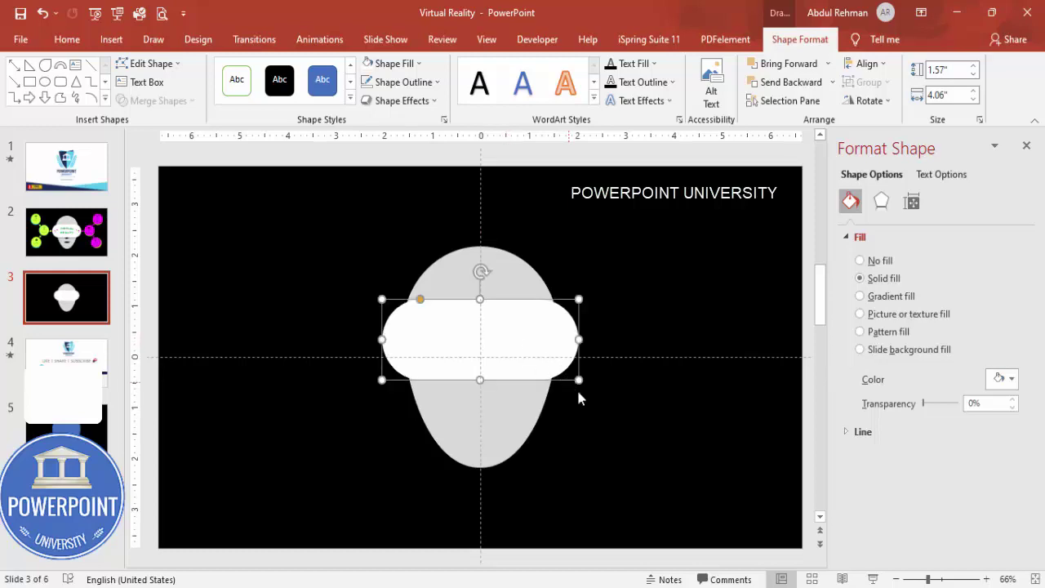
Step: Draw a small 0.17" by 0.67" black, outline-free oval mouth on the lower face
{"action": "left_click", "coordinate": [613, 396]}
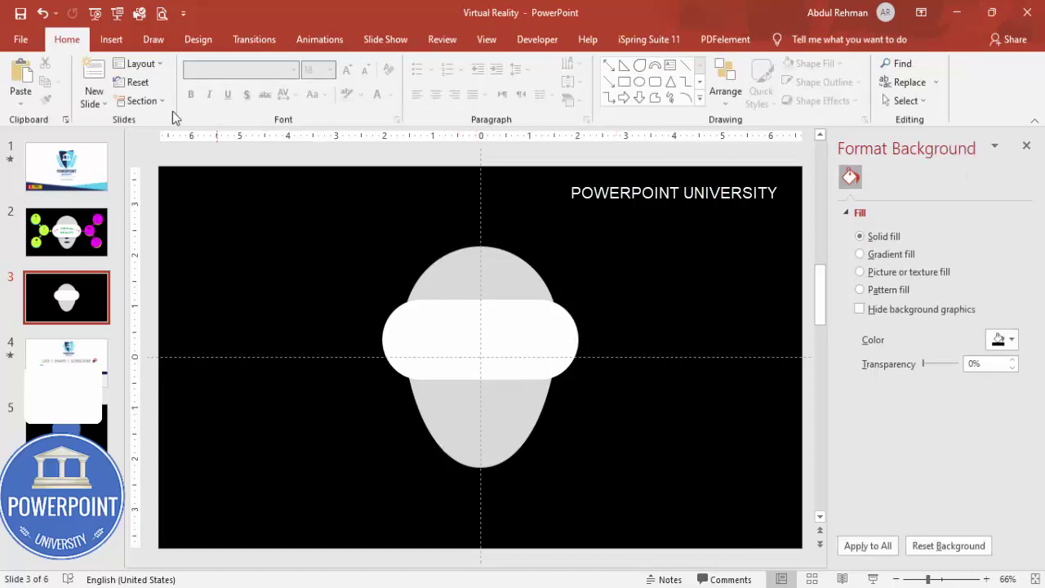
{"action": "left_click", "coordinate": [107, 40]}
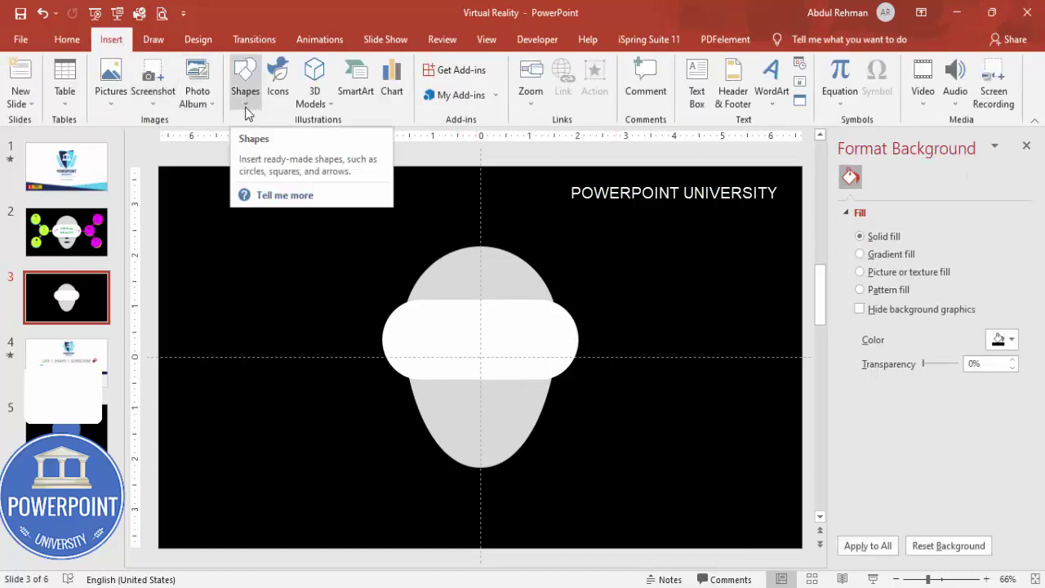
{"action": "left_click", "coordinate": [245, 102]}
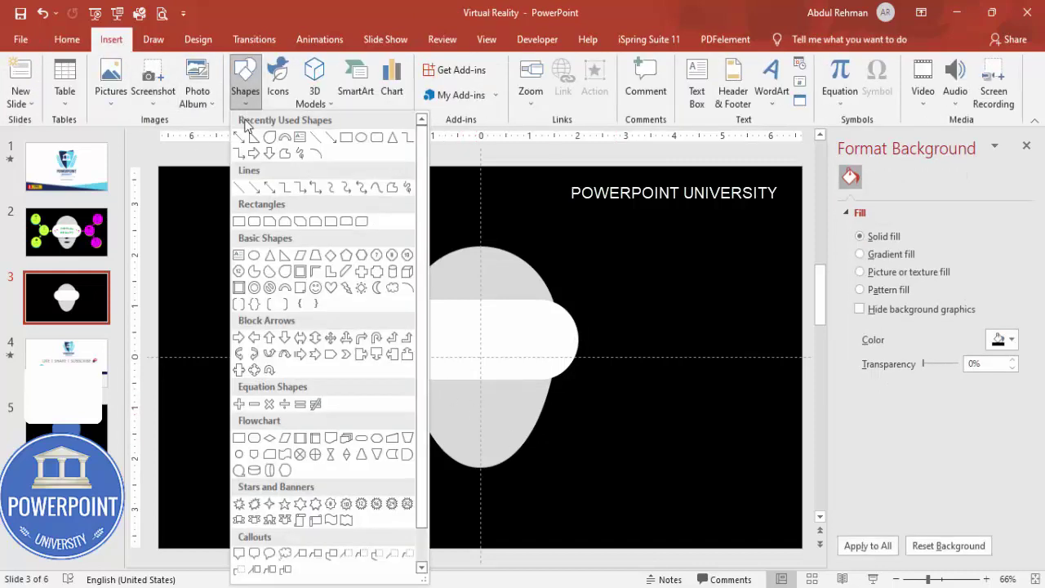
{"action": "left_click", "coordinate": [254, 258]}
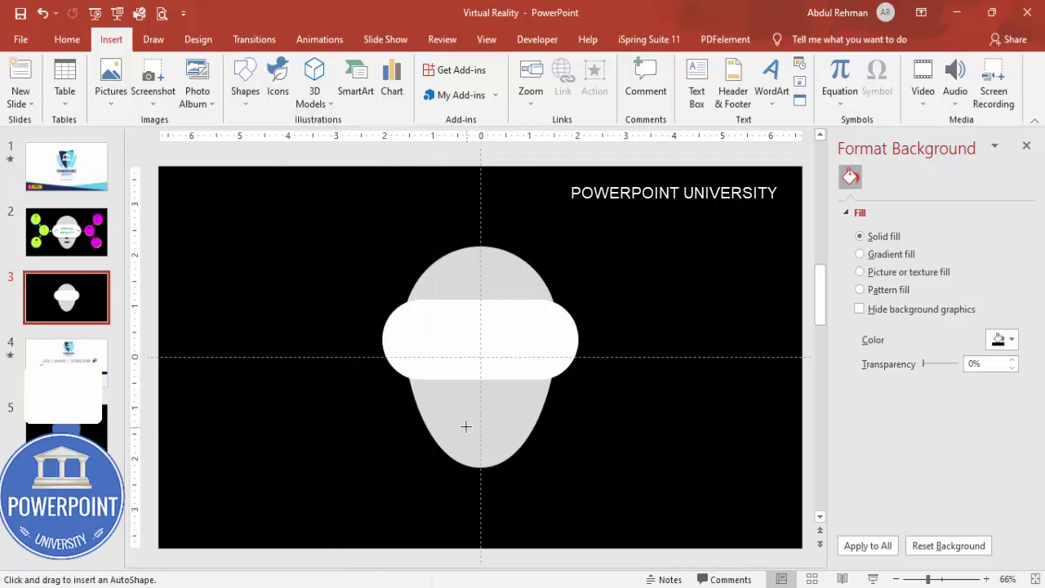
{"action": "left_click_drag", "start_coordinate": [462, 424], "coordinate": [493, 433]}
{"action": "left_click", "coordinate": [404, 81]}
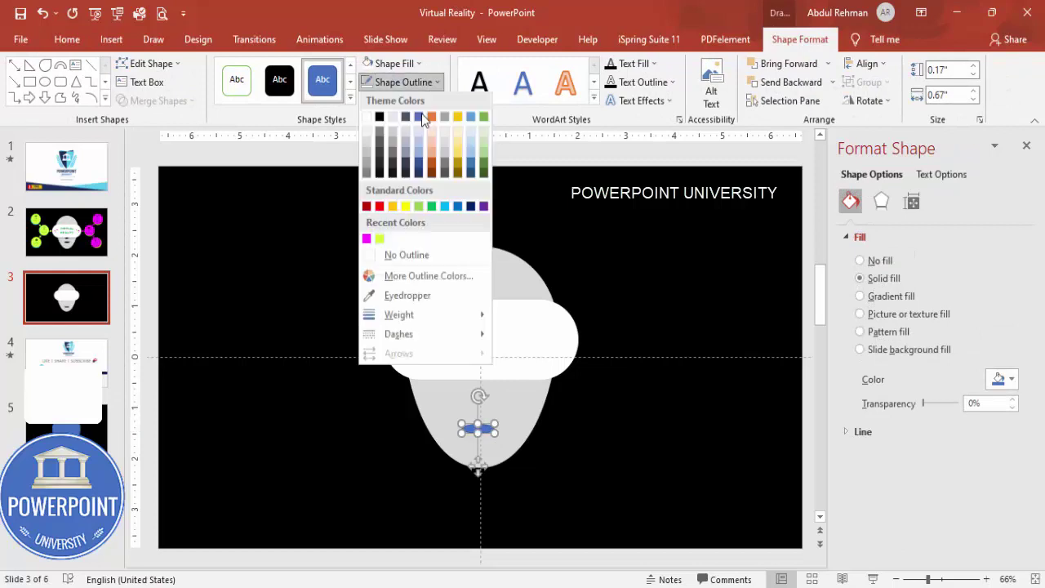
{"action": "left_click", "coordinate": [421, 258]}
{"action": "left_click", "coordinate": [417, 64]}
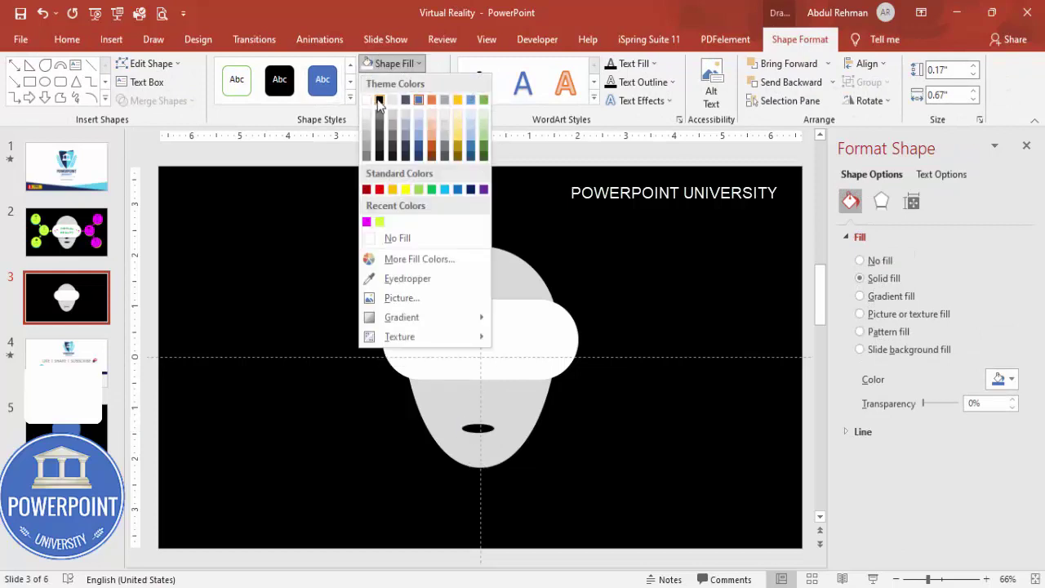
{"action": "left_click", "coordinate": [378, 100]}
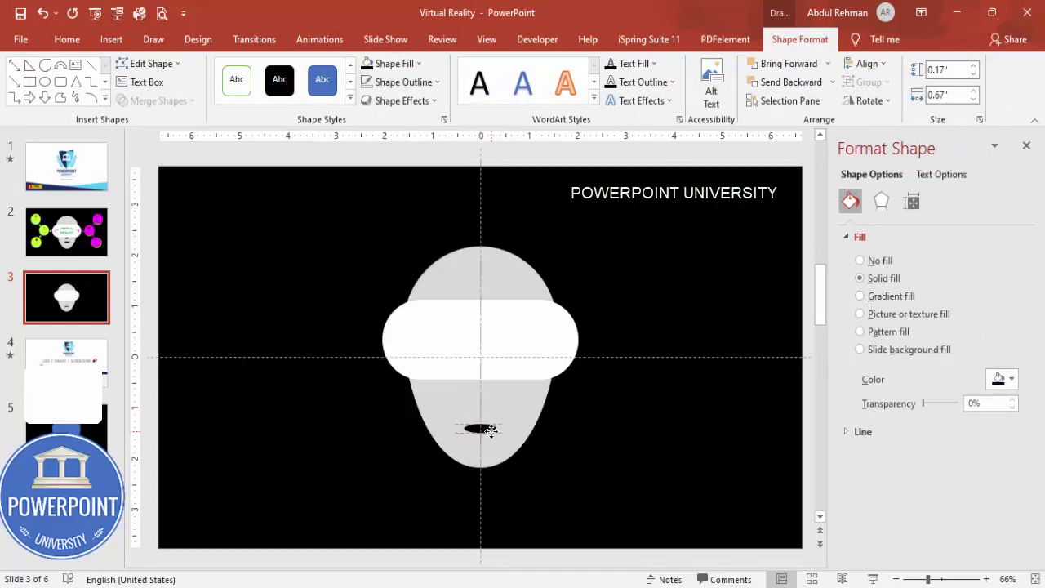
{"action": "left_click_drag", "start_coordinate": [490, 430], "coordinate": [490, 436]}
{"action": "left_click", "coordinate": [345, 314]}
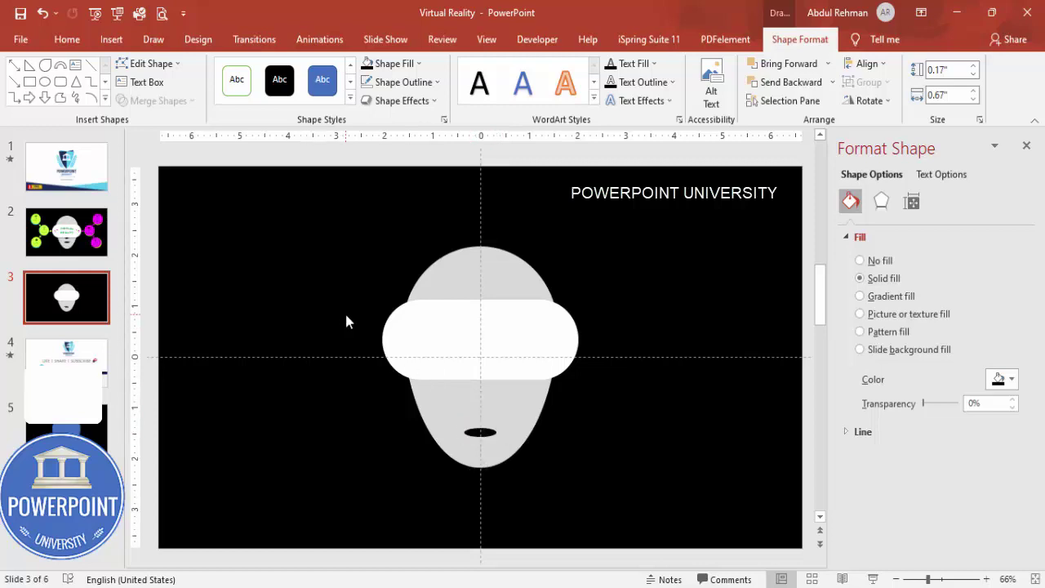
Step: Add a black, outline-free 0.48" by 0.67" oval nose sent behind the white visor band
{"action": "left_click", "coordinate": [111, 39]}
{"action": "left_click", "coordinate": [245, 86]}
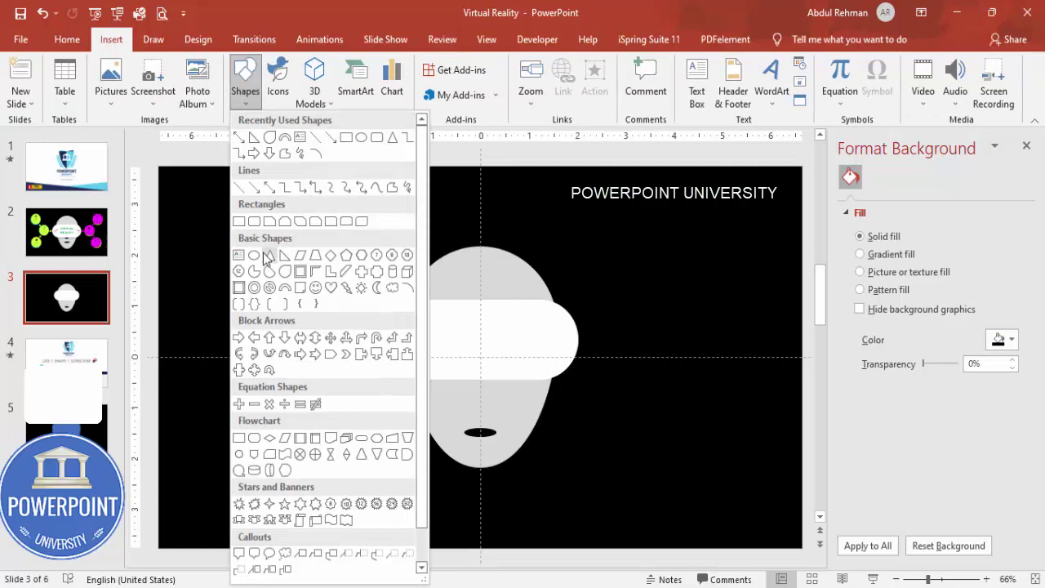
{"action": "left_click", "coordinate": [266, 257]}
{"action": "left_click_drag", "start_coordinate": [462, 364], "coordinate": [493, 389]}
{"action": "left_click", "coordinate": [420, 85]}
{"action": "left_click", "coordinate": [431, 255]}
{"action": "left_click", "coordinate": [366, 63]}
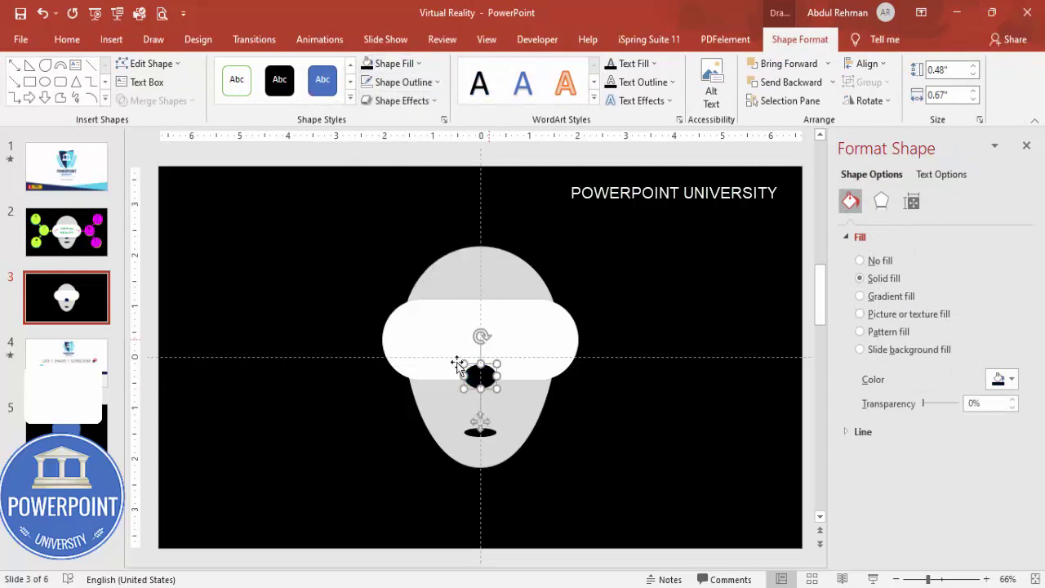
{"action": "left_click", "coordinate": [789, 83]}
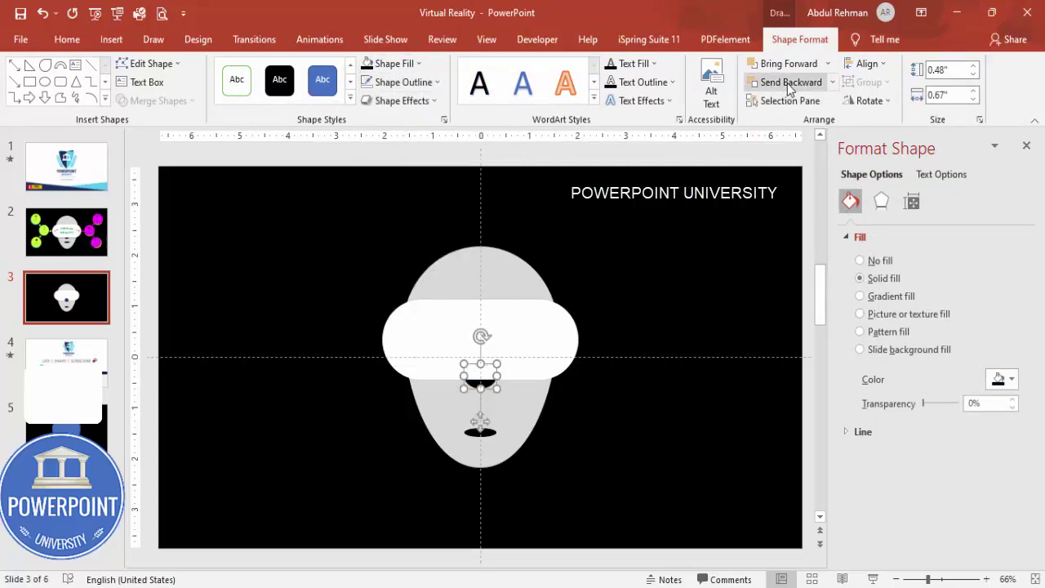
{"action": "left_click", "coordinate": [605, 400]}
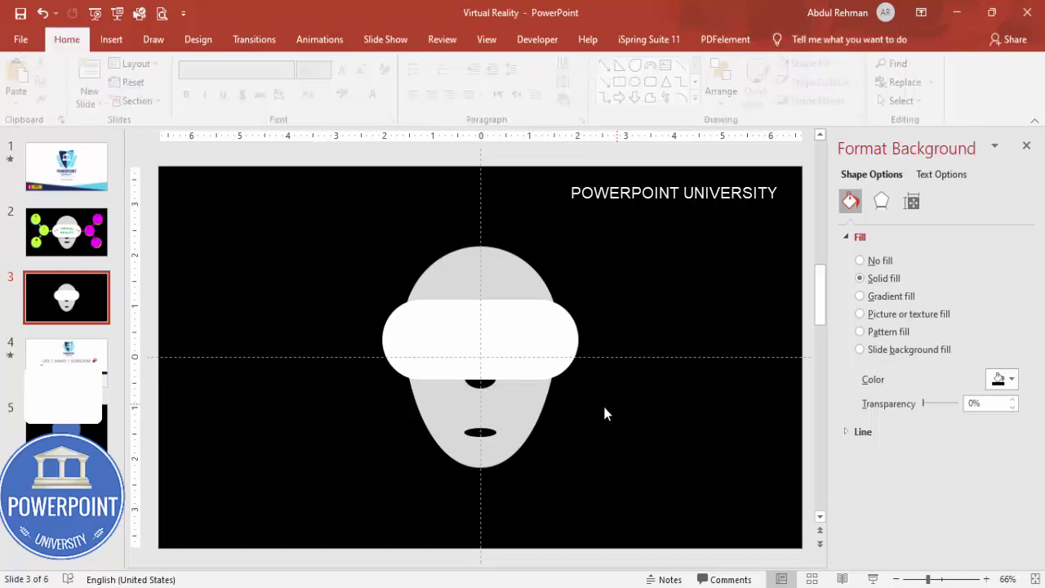
Step: Duplicate the white visor band, fill it black at 76% transparency, and tuck it behind as a grey shadow strip
{"action": "left_click", "coordinate": [533, 328]}
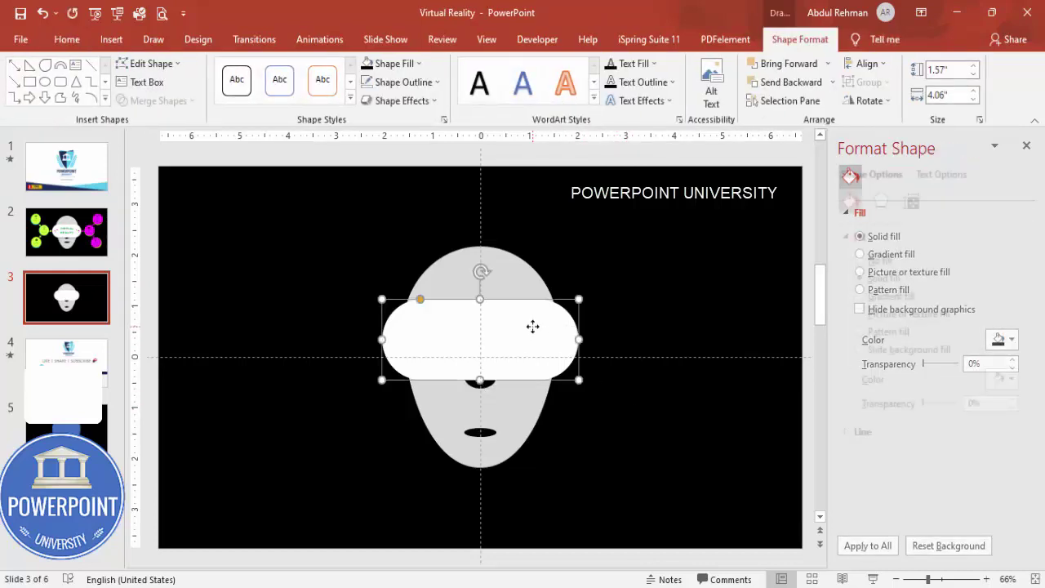
{"action": "left_click_drag", "start_coordinate": [532, 327], "coordinate": [540, 347]}
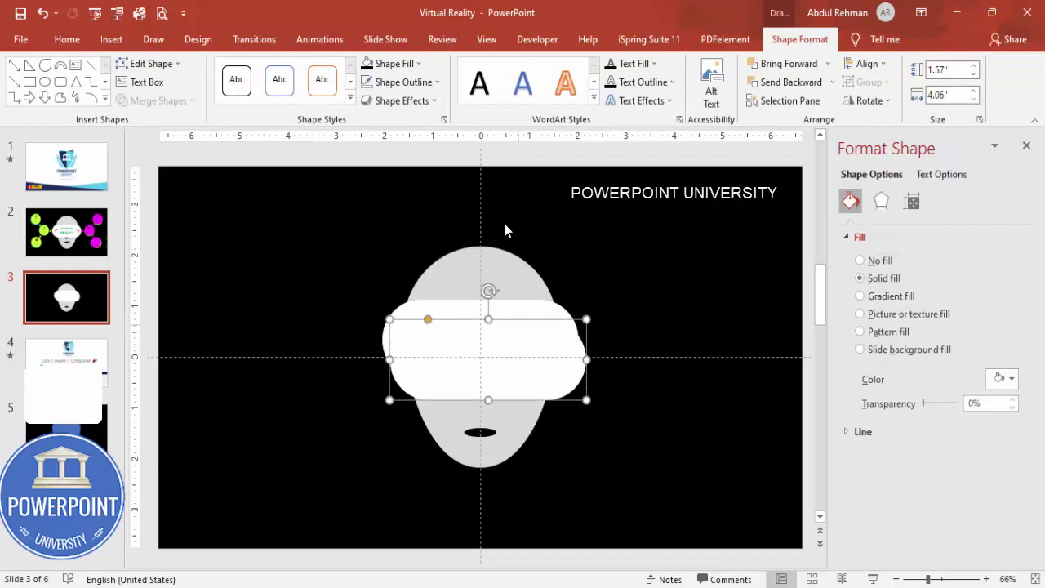
{"action": "left_click", "coordinate": [365, 64]}
{"action": "left_click_drag", "start_coordinate": [924, 404], "coordinate": [949, 404]}
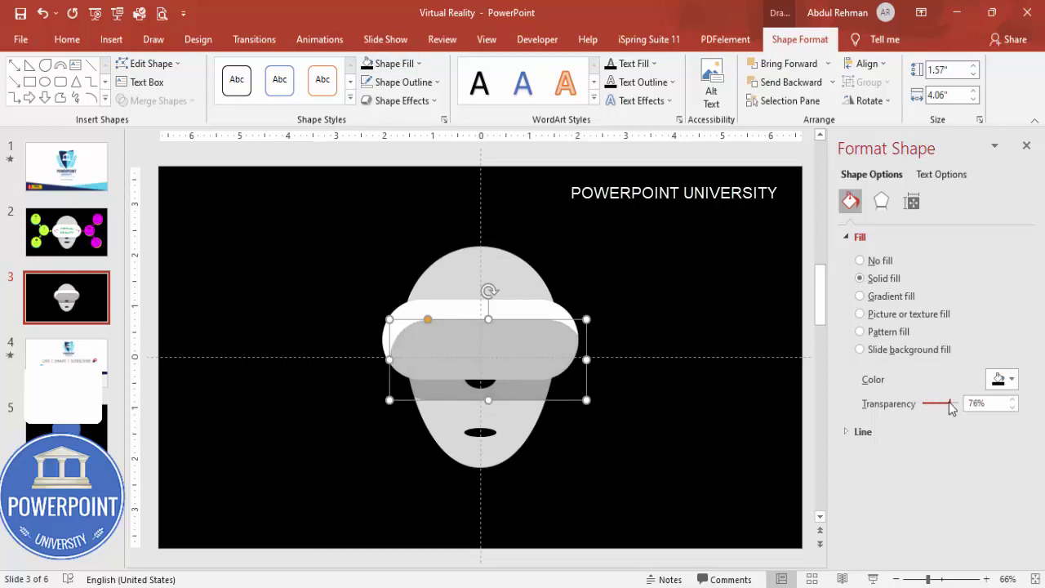
{"action": "left_click", "coordinate": [805, 82]}
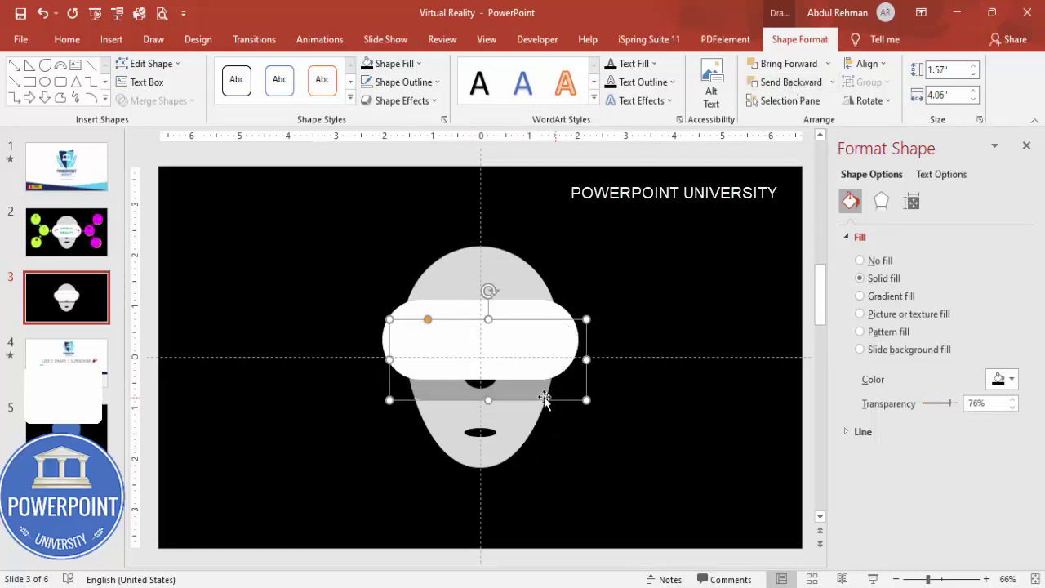
{"action": "left_click_drag", "start_coordinate": [526, 392], "coordinate": [517, 383]}
{"action": "left_click", "coordinate": [634, 415]}
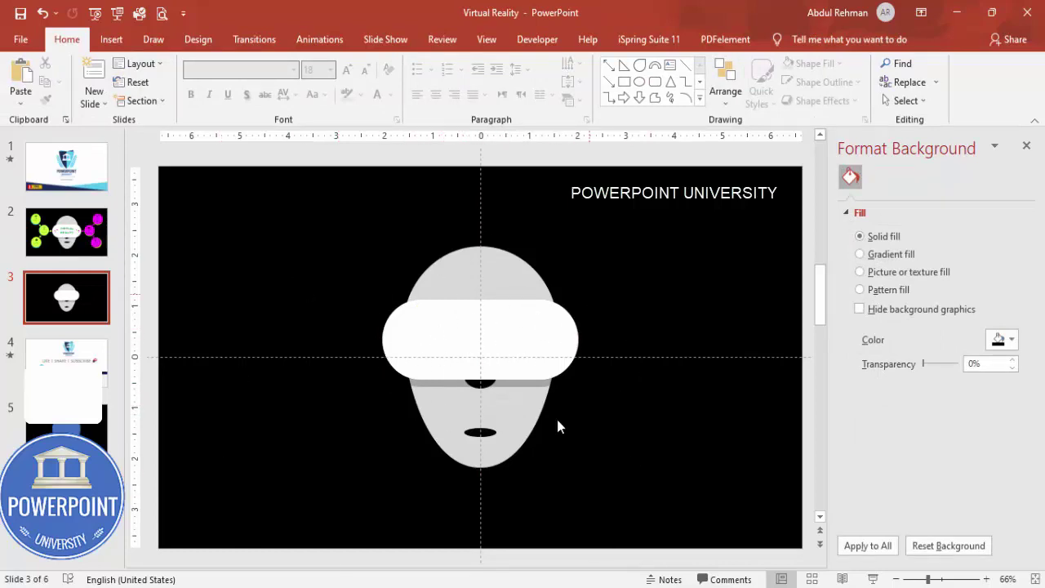
Step: Draw a 1.6" blue oval circle to the left of the head
{"action": "left_click", "coordinate": [111, 39]}
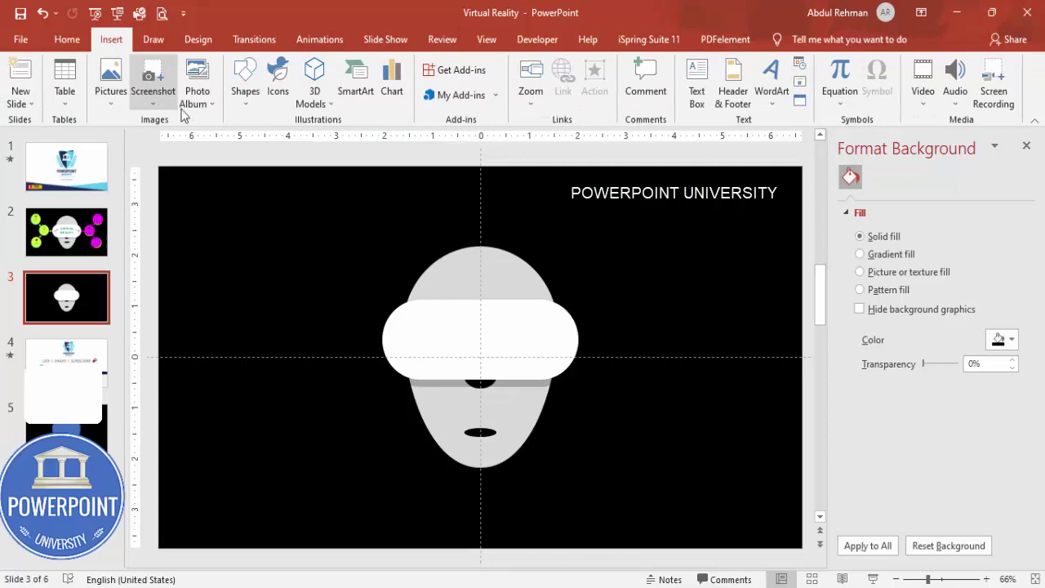
{"action": "left_click", "coordinate": [242, 96]}
{"action": "left_click", "coordinate": [255, 257]}
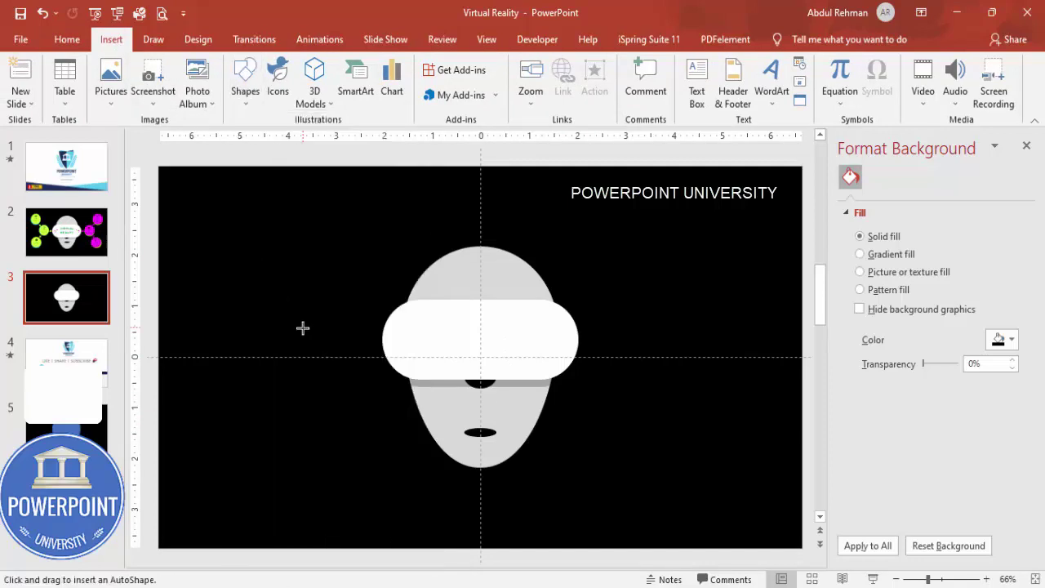
{"action": "left_click_drag", "start_coordinate": [289, 305], "coordinate": [361, 380]}
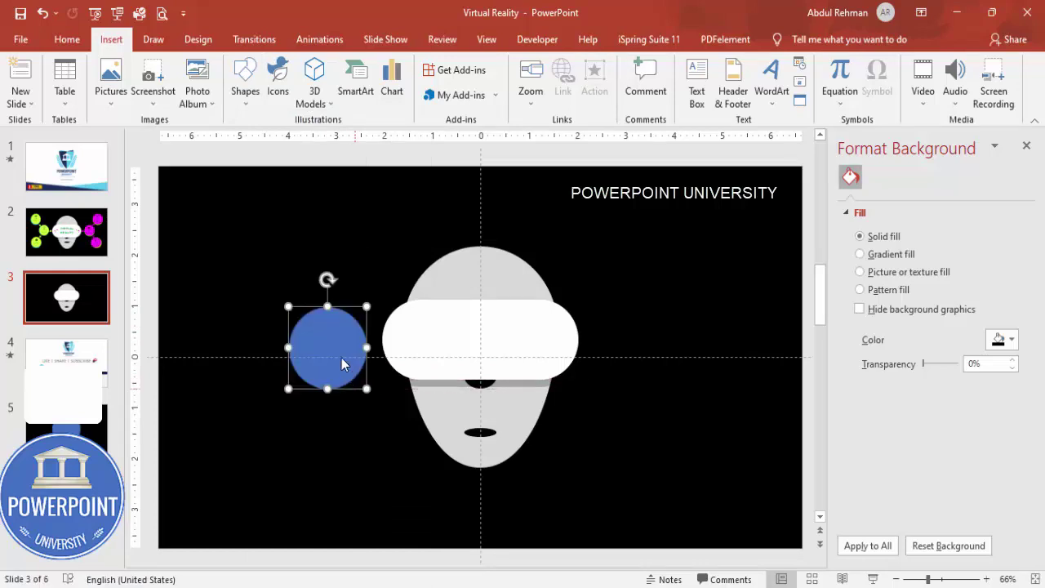
Step: Copy the blue circle to the right of the head and to higher positions on either side
{"action": "left_click_drag", "start_coordinate": [331, 341], "coordinate": [653, 365]}
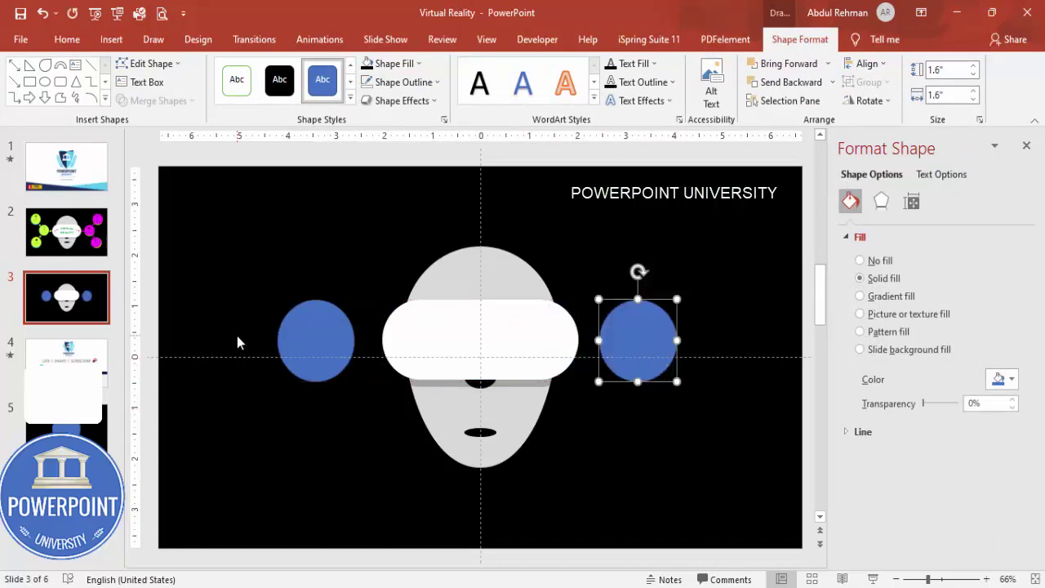
{"action": "left_click", "coordinate": [327, 334]}
{"action": "left_click_drag", "start_coordinate": [327, 349], "coordinate": [717, 275]}
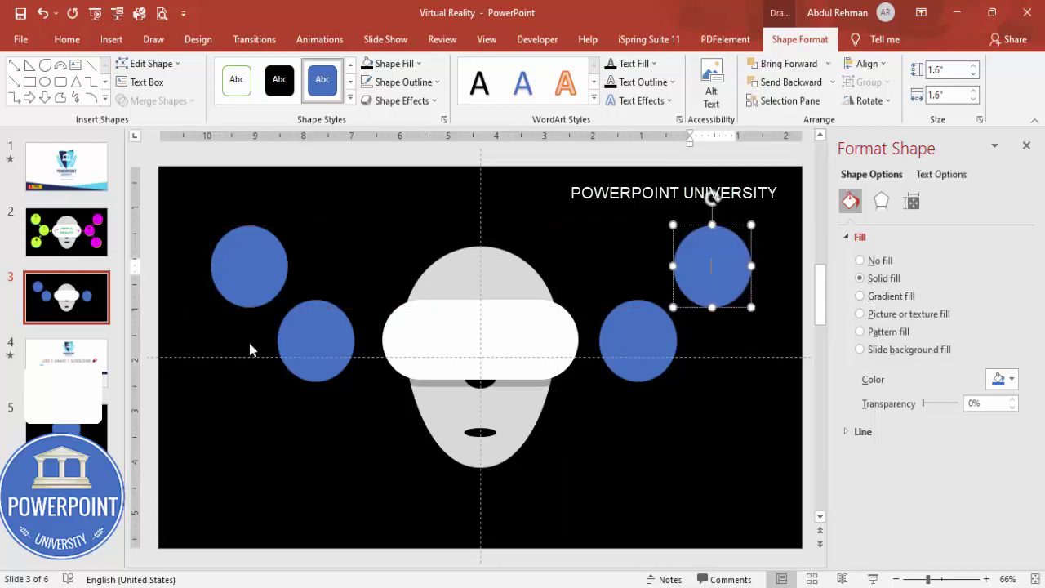
{"action": "left_click", "coordinate": [245, 274]}
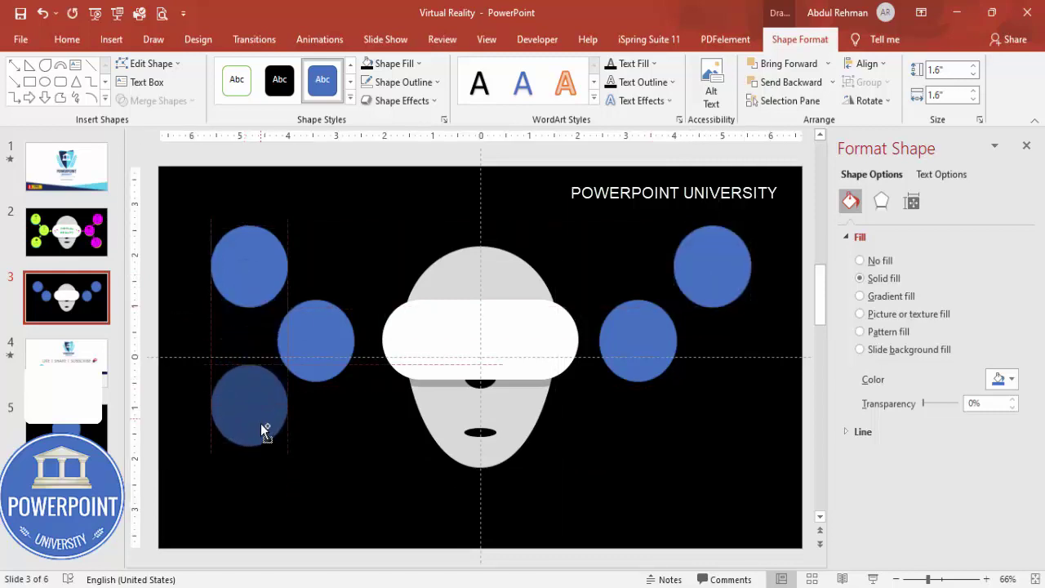